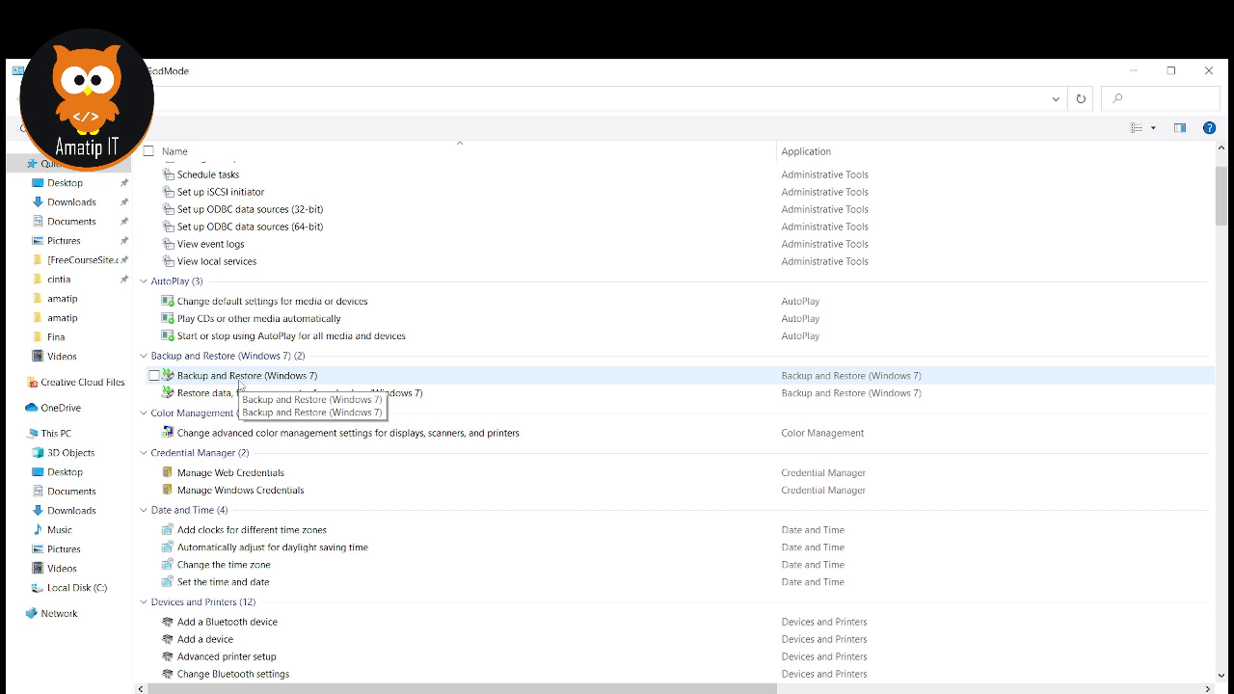
Open Backup and Restore (Windows 7), view the system image creation wizard, and close both without creating a backup
left_click(240, 384)
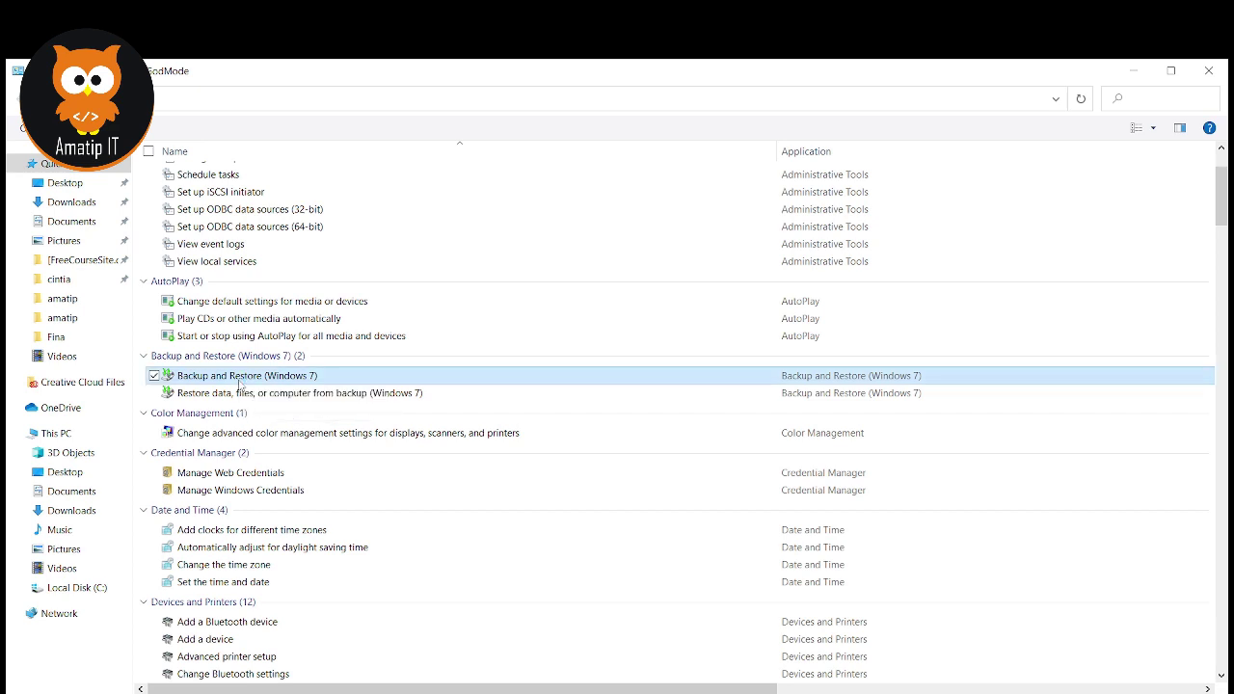
double_click(240, 384)
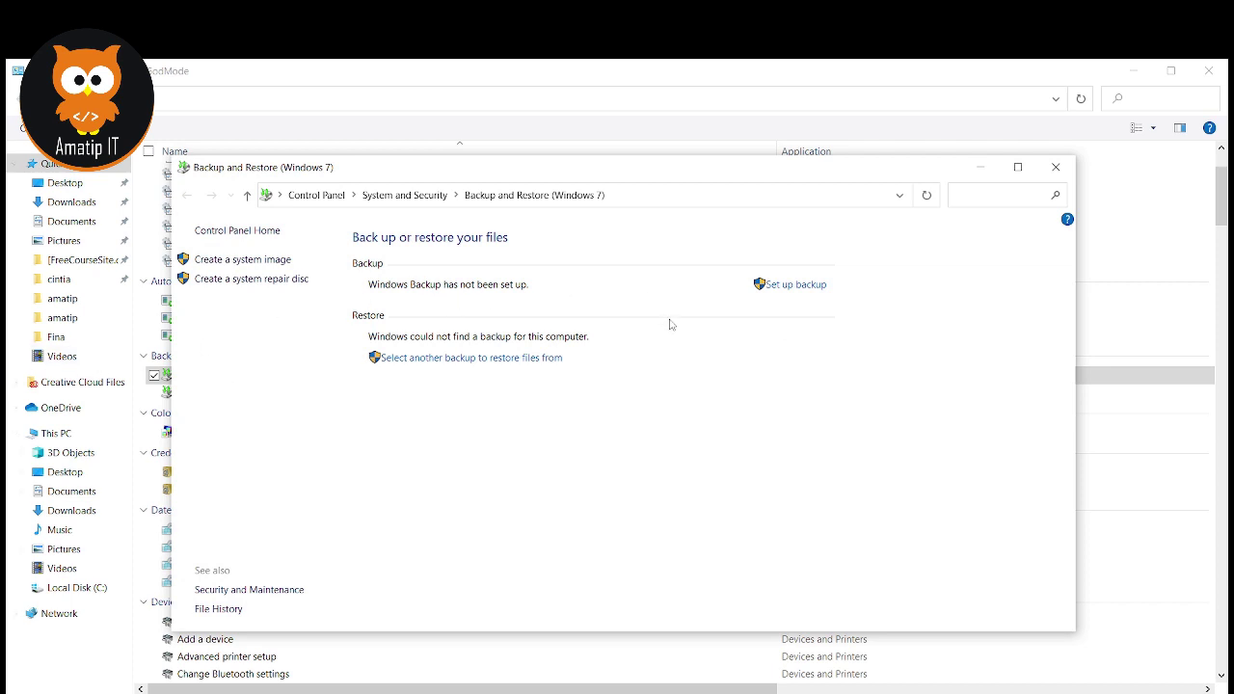
left_click(243, 263)
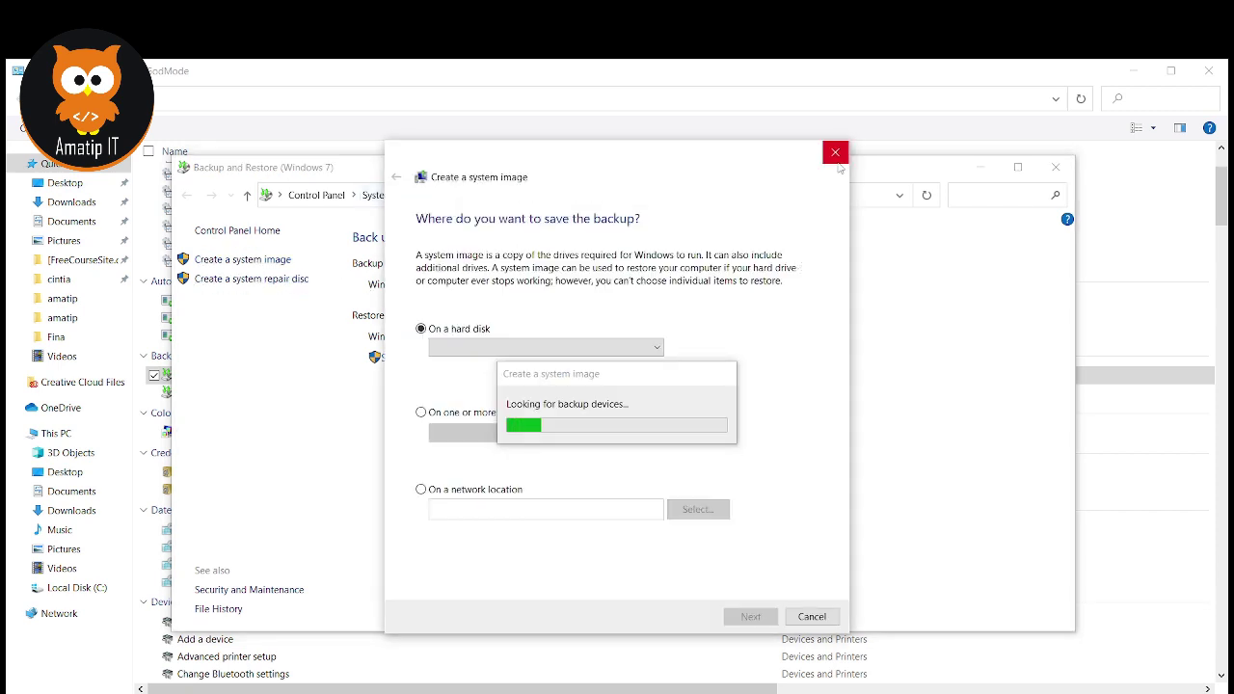
left_click(834, 154)
left_click(1056, 166)
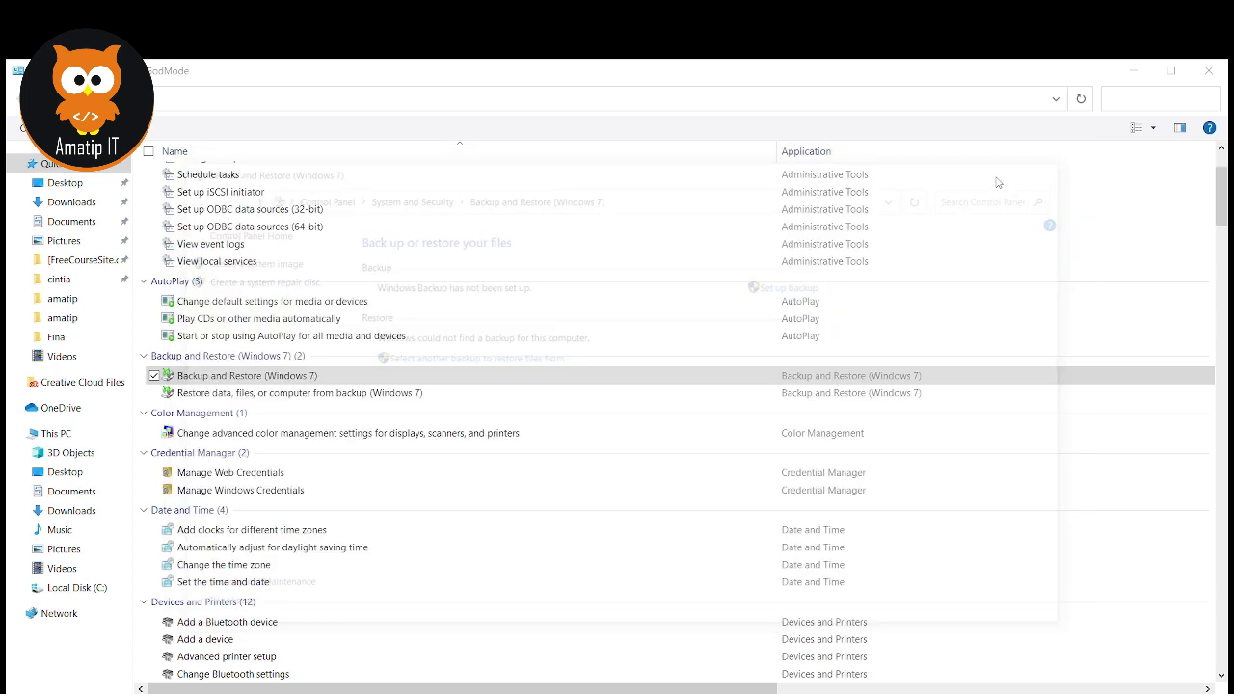
Open the Schedule tasks entry under Administrative Tools to view Task Scheduler, and close it
scroll(246, 224, "up", 2)
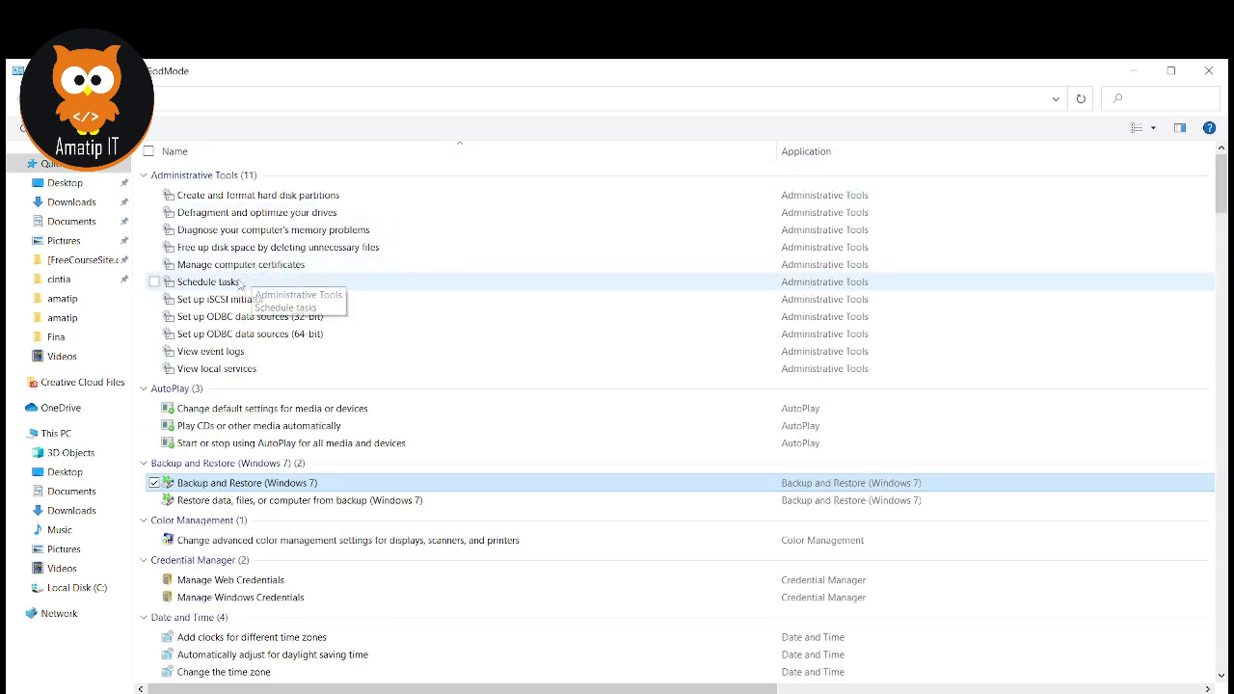
left_click(239, 284)
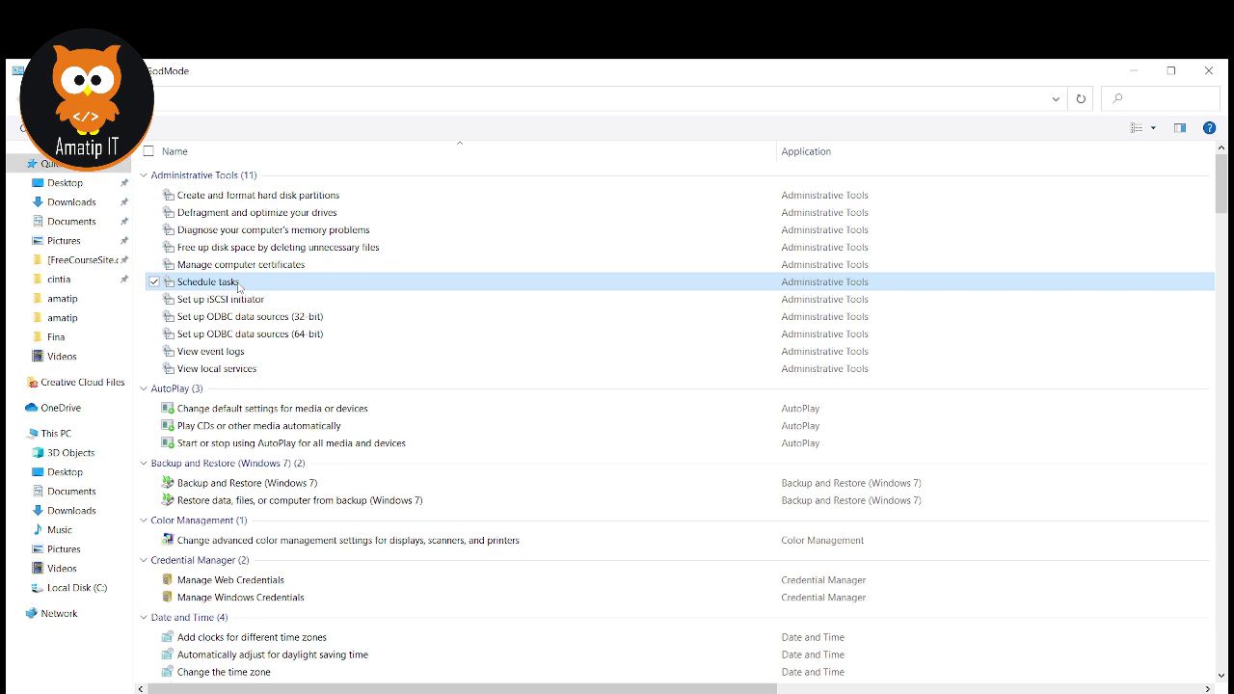
double_click(356, 282)
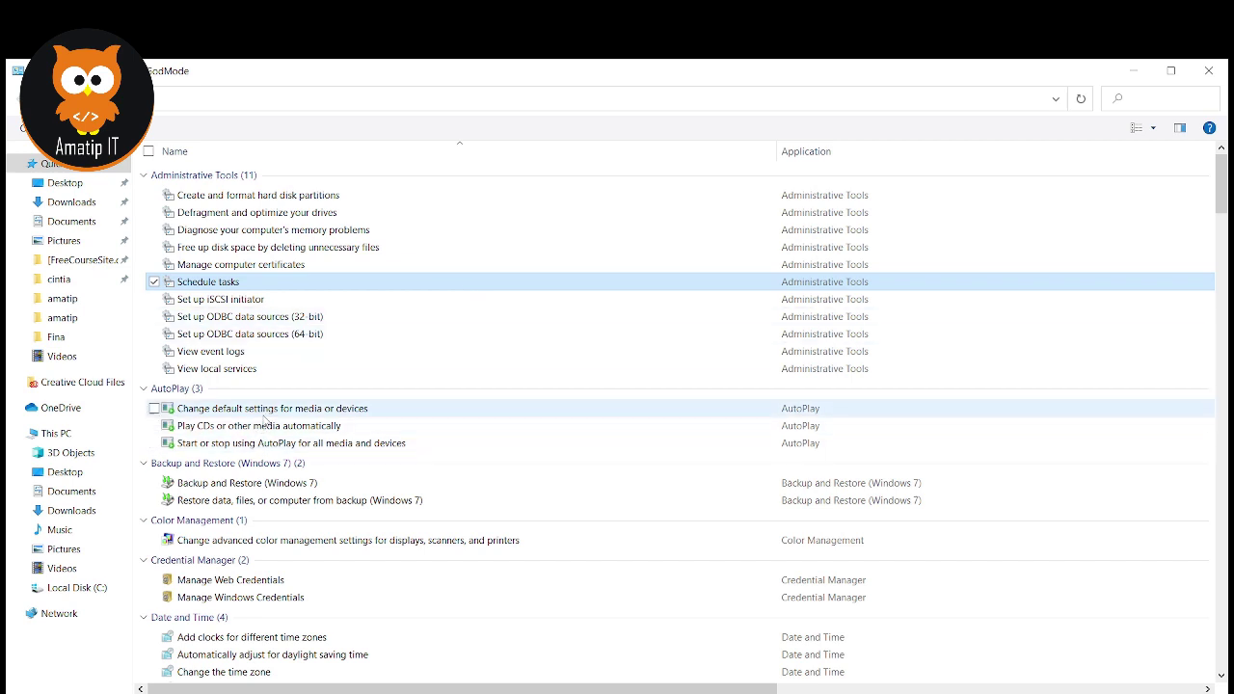
scroll(270, 431, "down", 2)
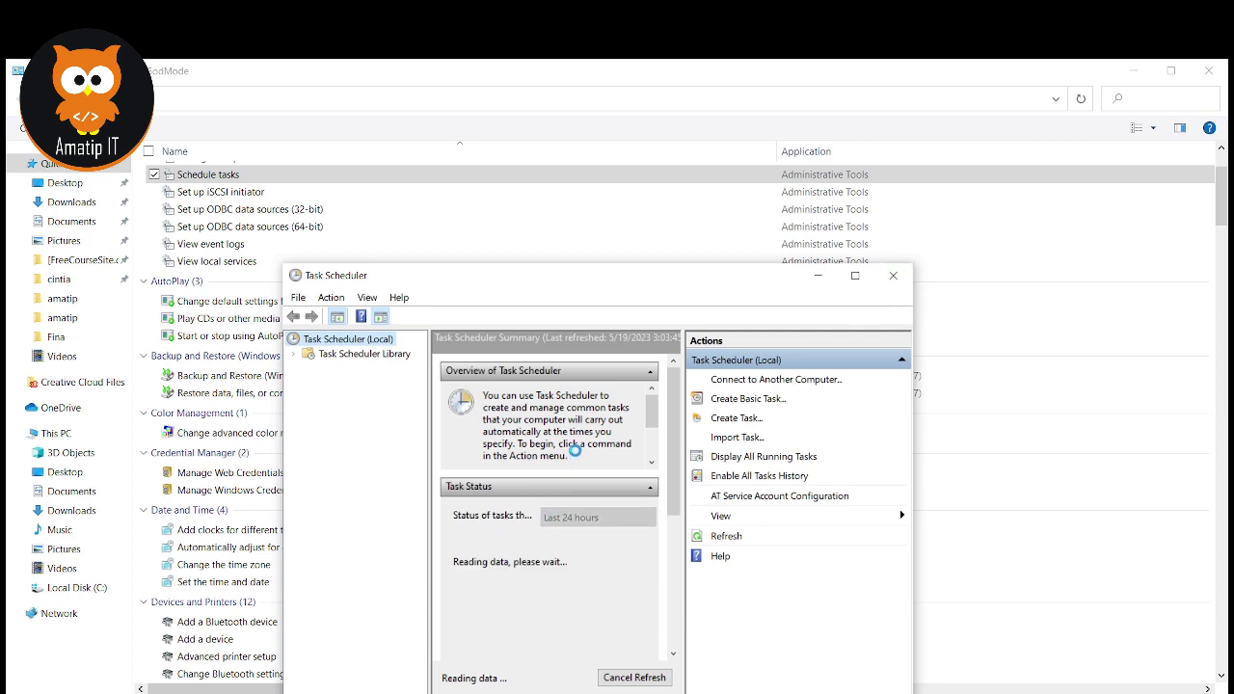
left_click(893, 276)
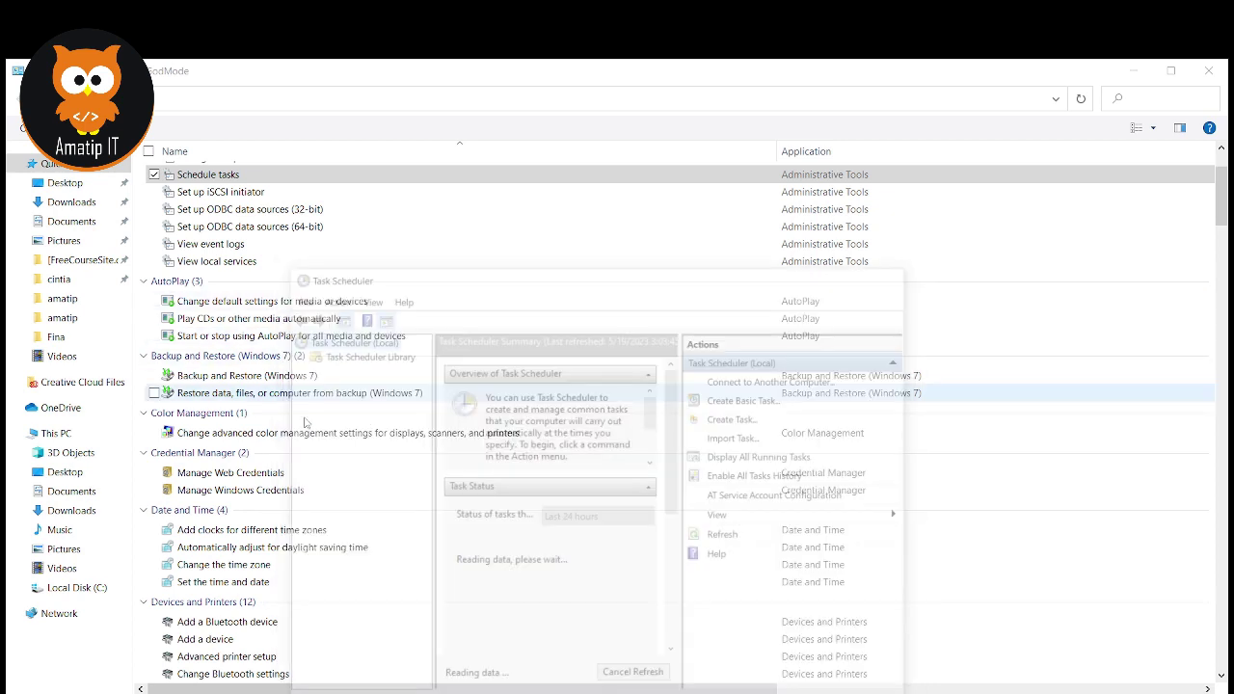
Open the Set the time and date entry to view the date and time settings, and close them
scroll(253, 453, "down", 1)
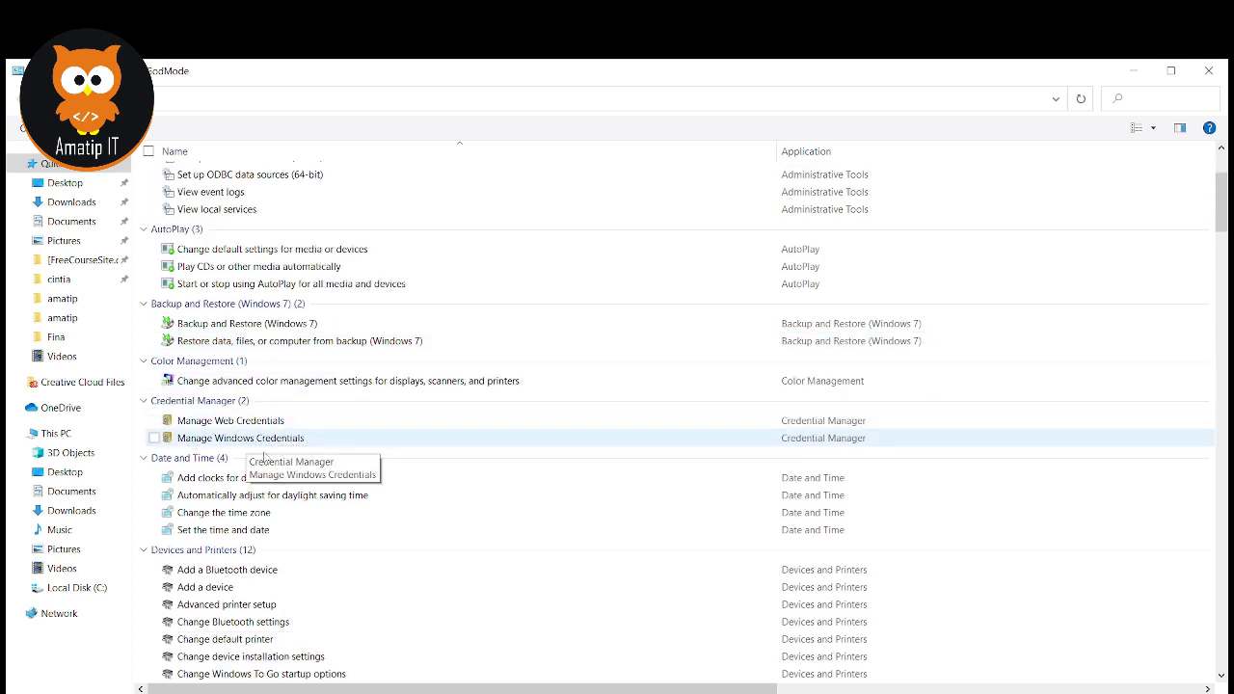
scroll(264, 455, "down", 1)
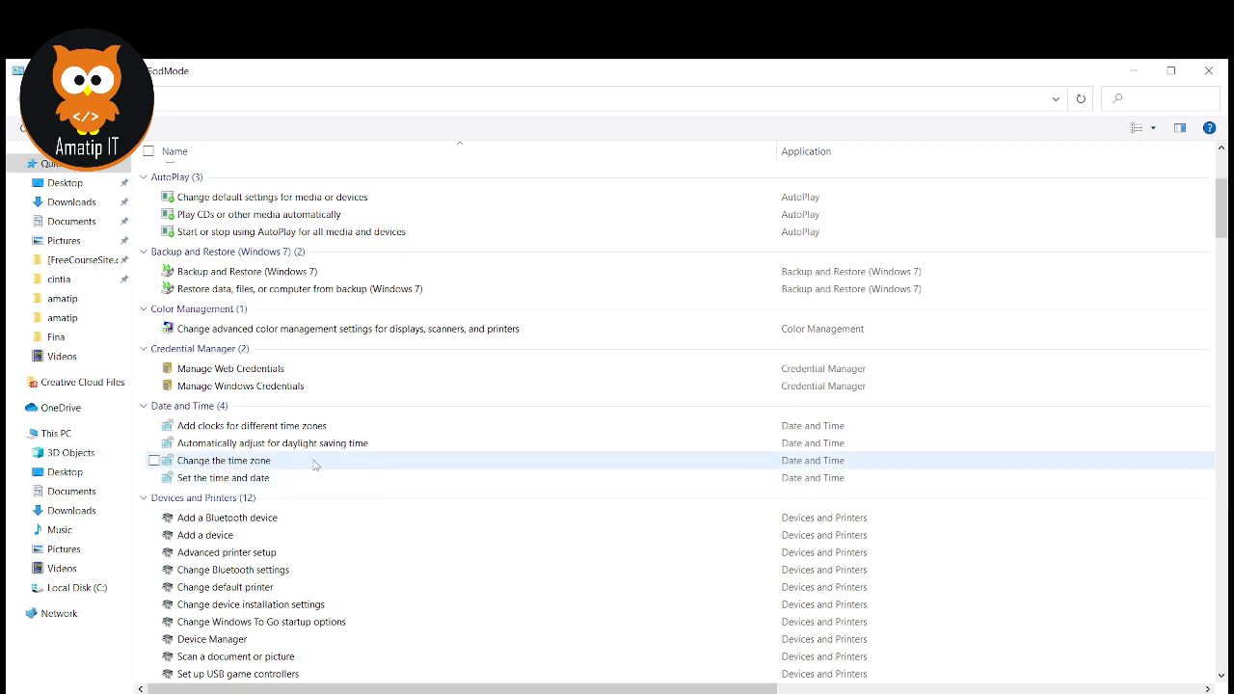
double_click(280, 480)
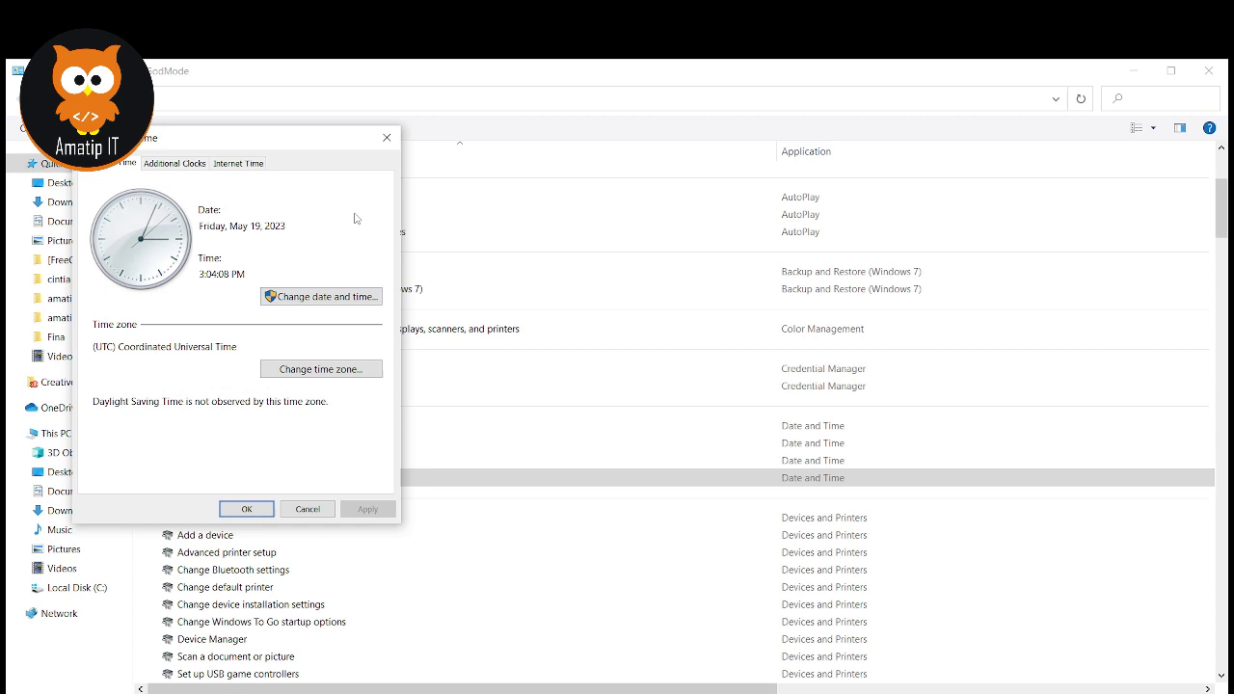
left_click(387, 137)
Open the Add a Bluetooth device entry under Devices and Printers
scroll(422, 511, "down", 2)
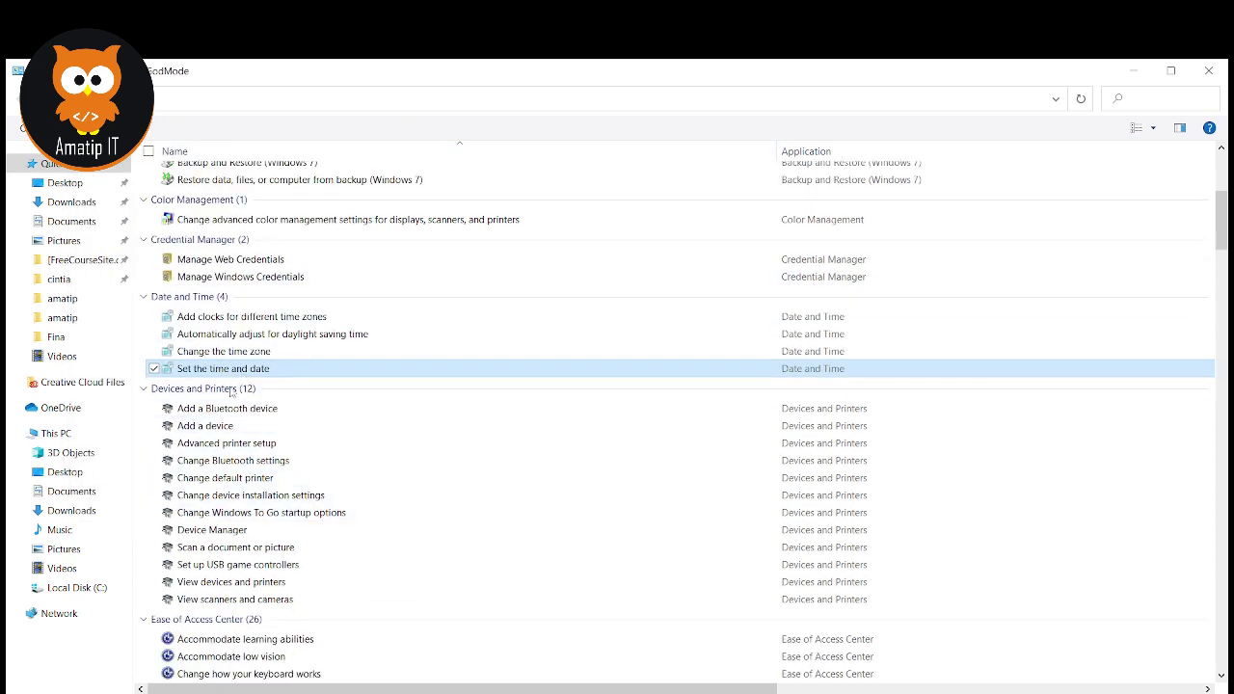
scroll(287, 410, "down", 1)
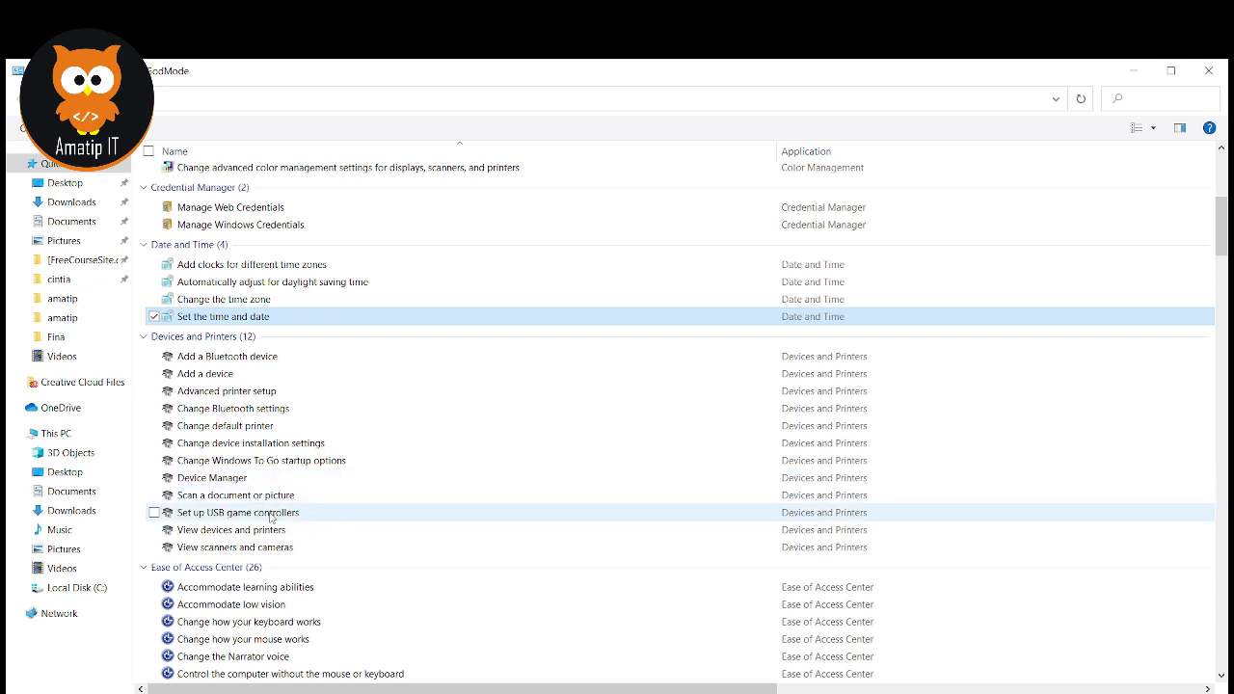
double_click(260, 364)
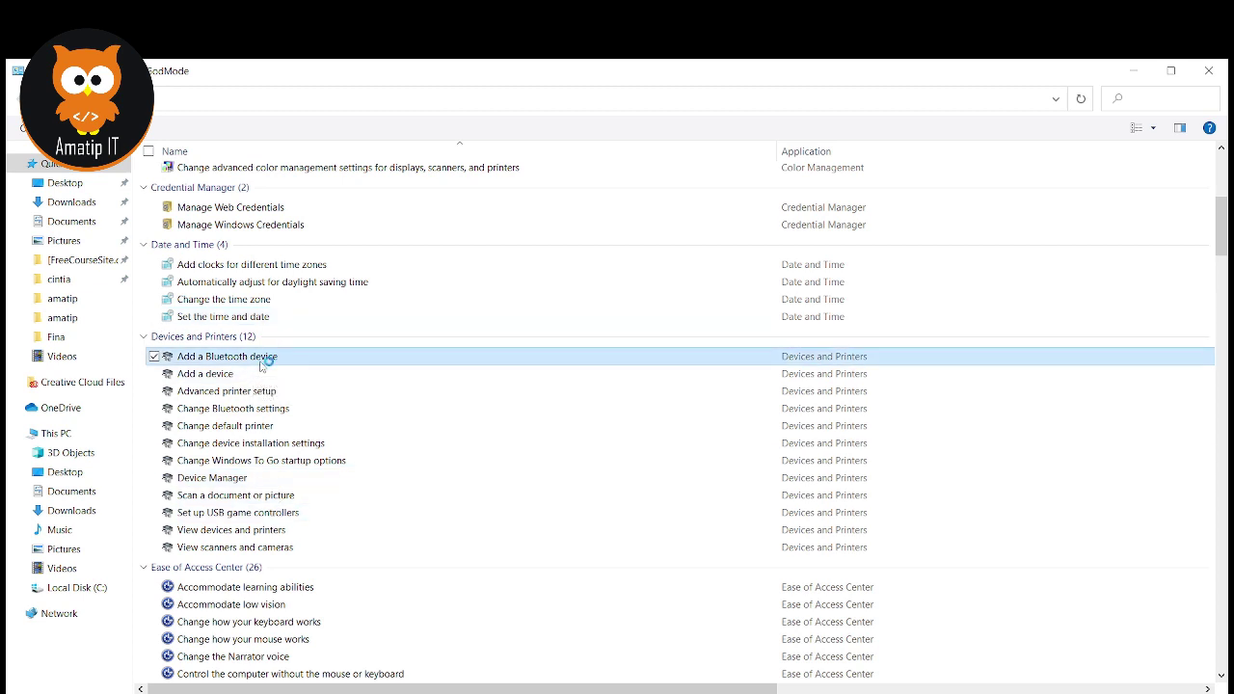
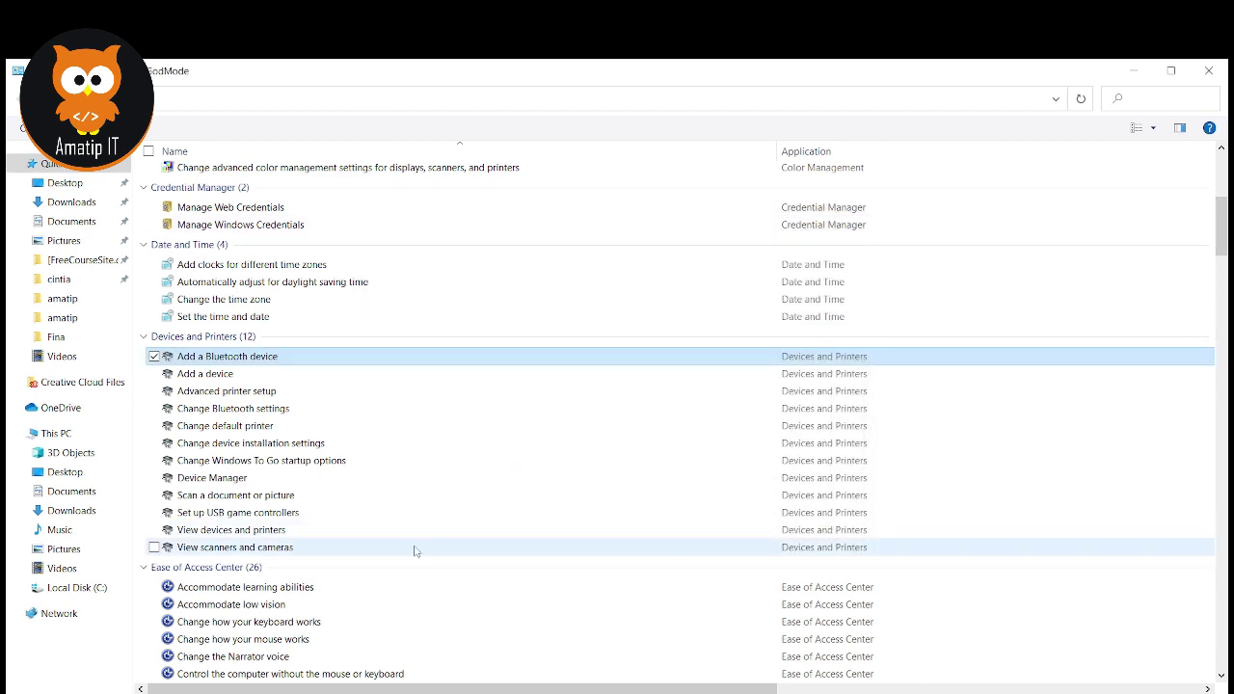
Look through the entries under Ease of Access Center, File Explorer Options, File History, Fonts and Indexing Options
scroll(407, 569, "down", 1)
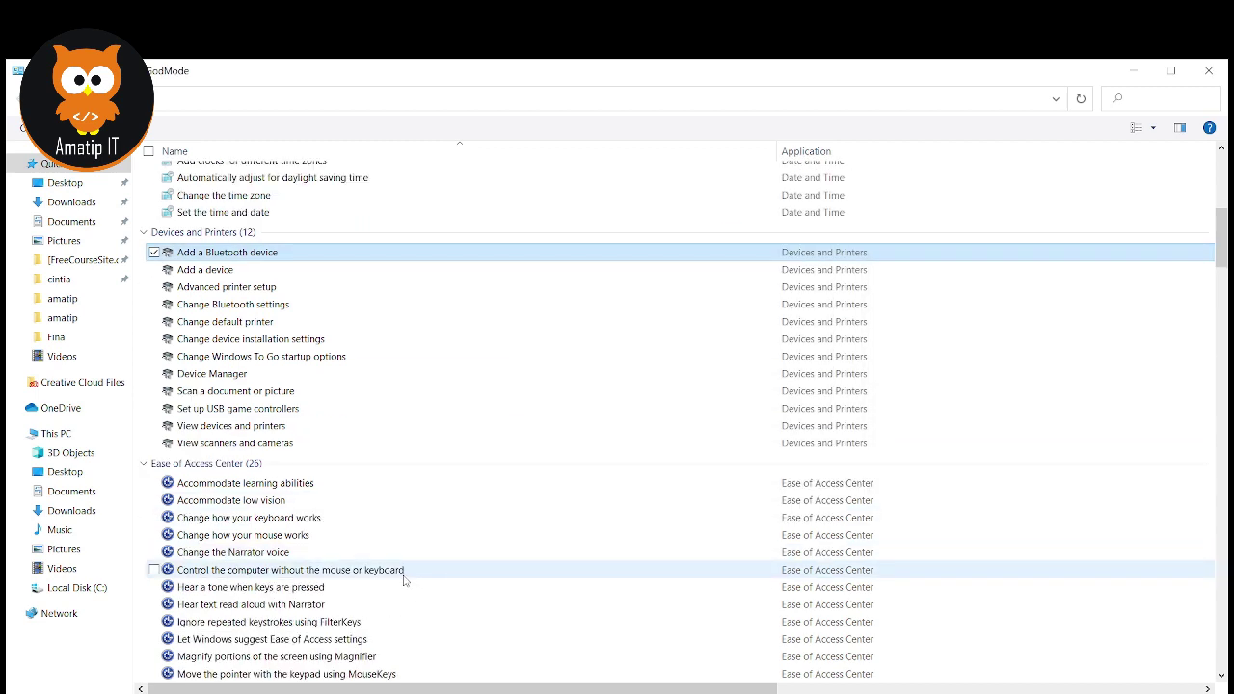
scroll(285, 482, "down", 2)
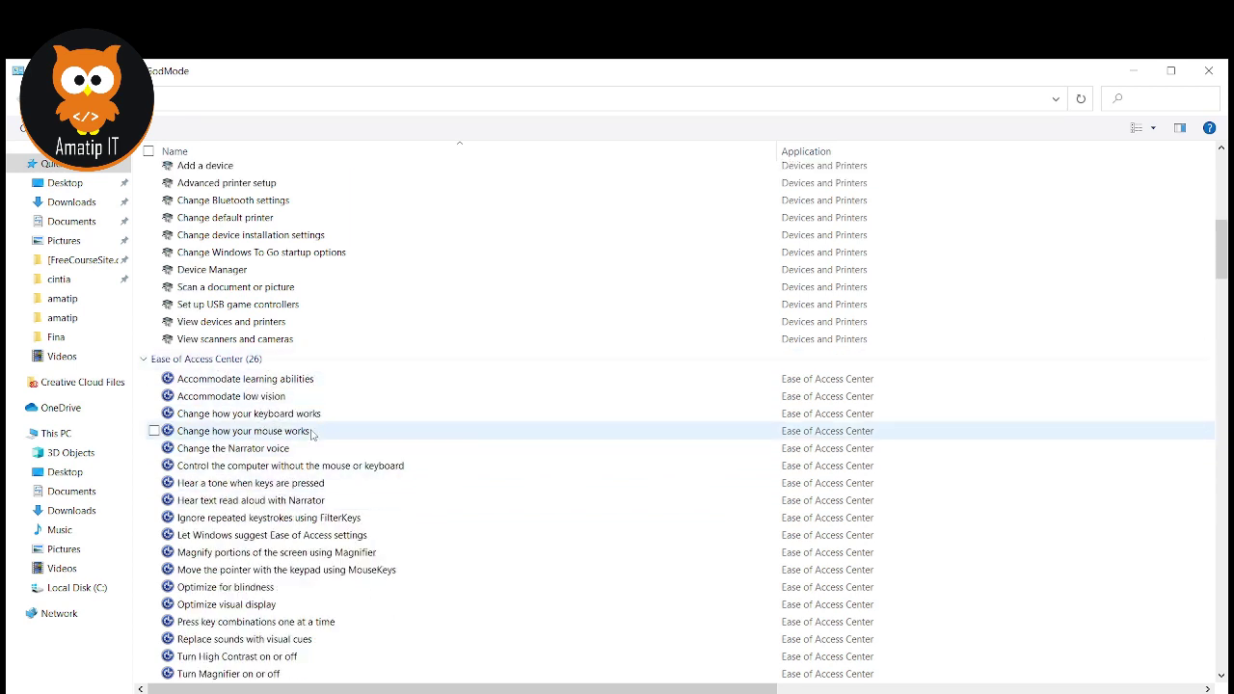
scroll(332, 453, "down", 1)
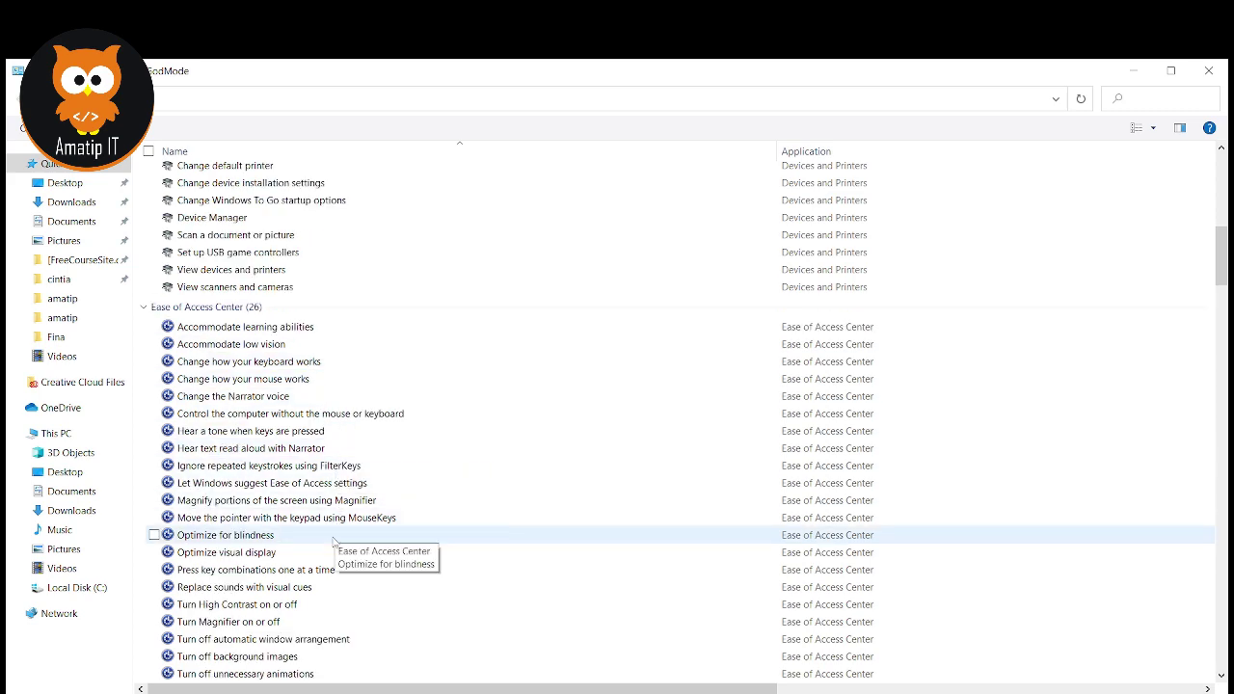
scroll(324, 540, "down", 2)
scroll(321, 468, "down", 4)
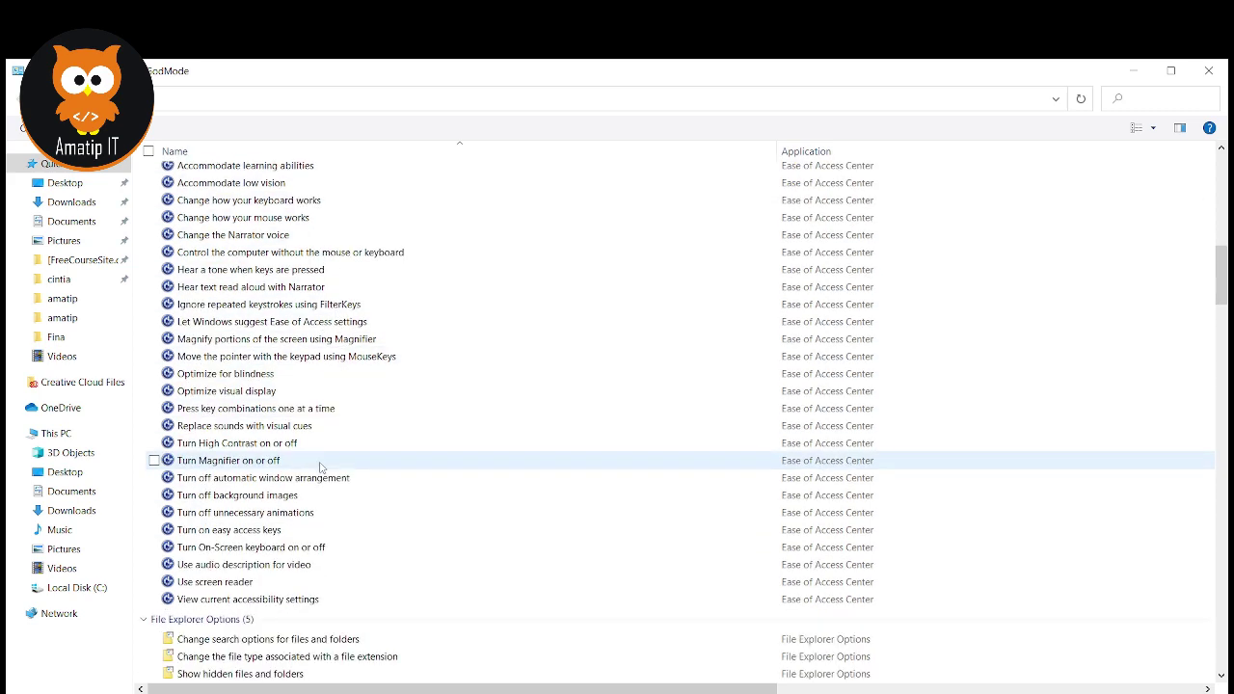
scroll(318, 490, "down", 1)
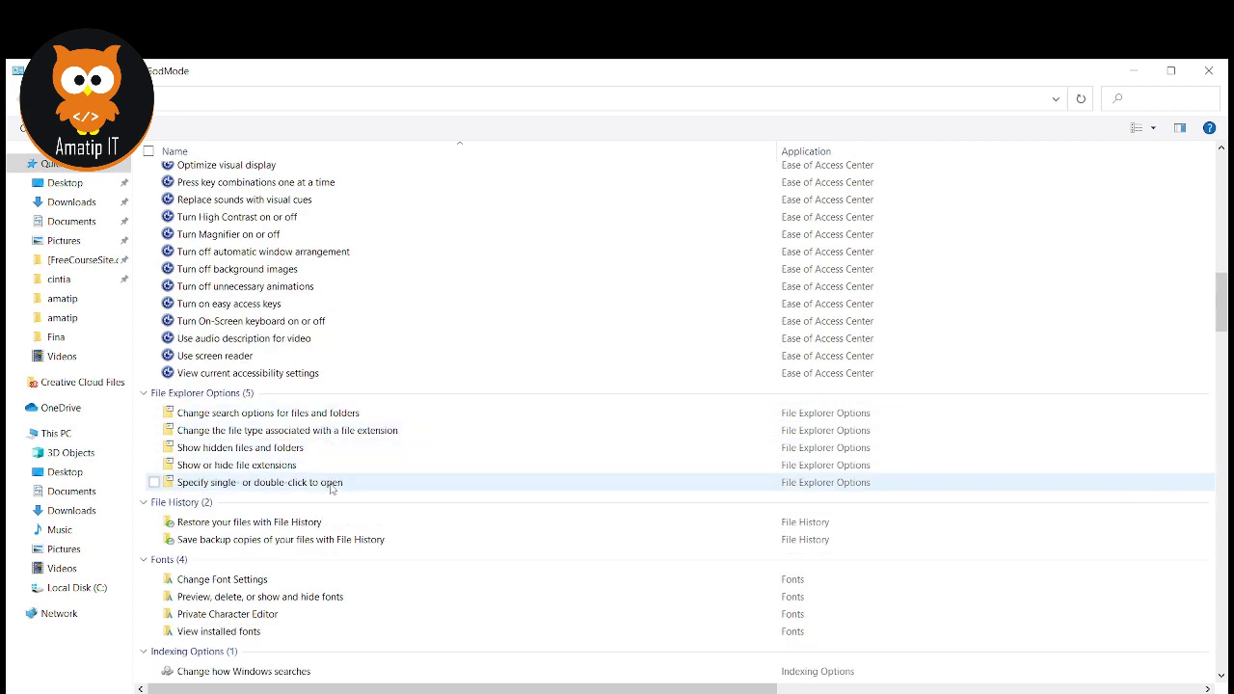
scroll(326, 524, "down", 1)
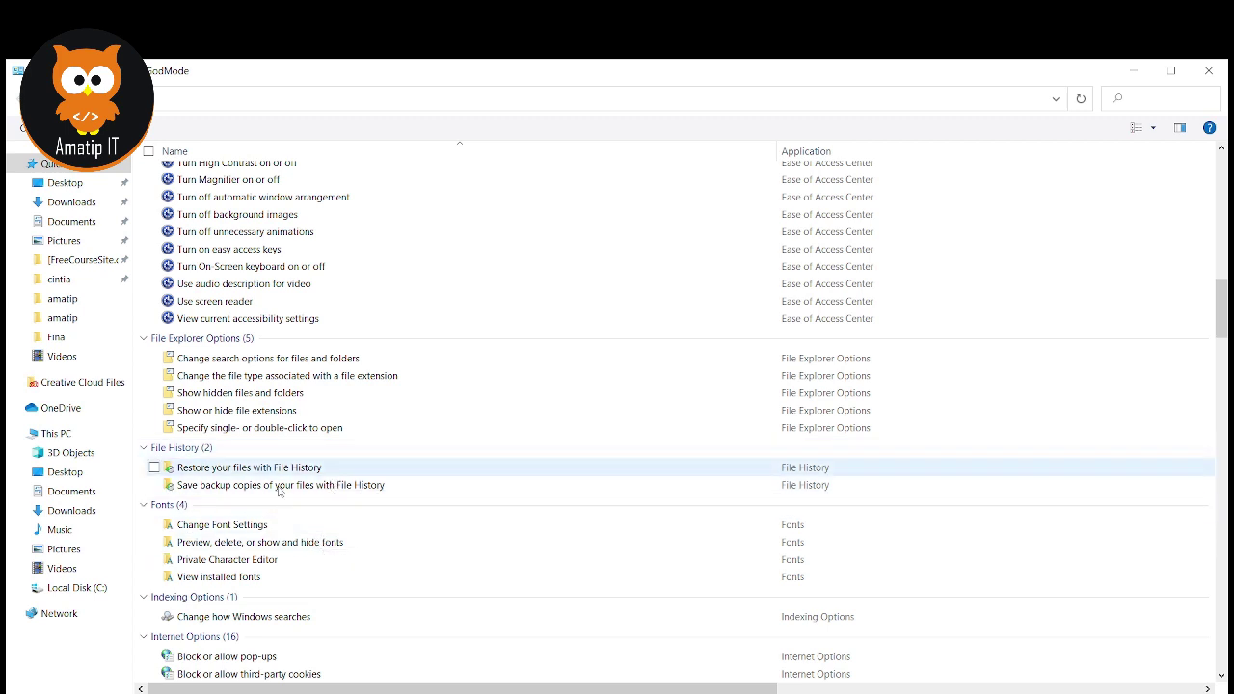
scroll(258, 555, "down", 1)
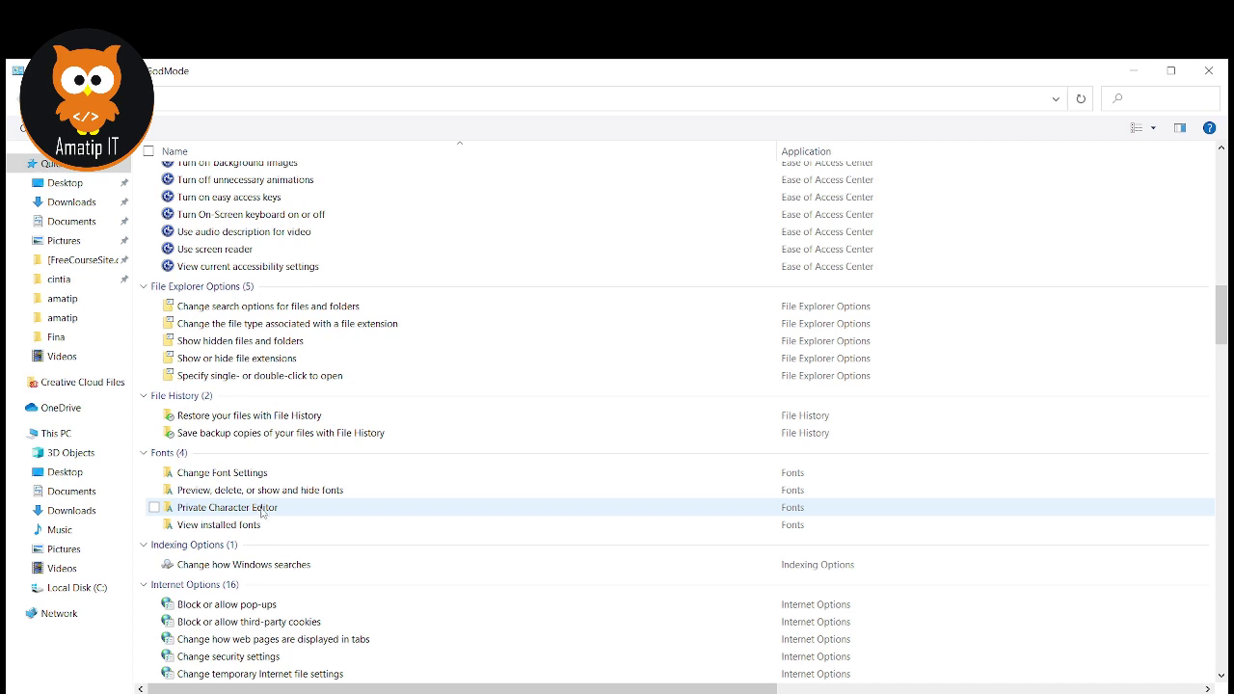
scroll(288, 512, "down", 1)
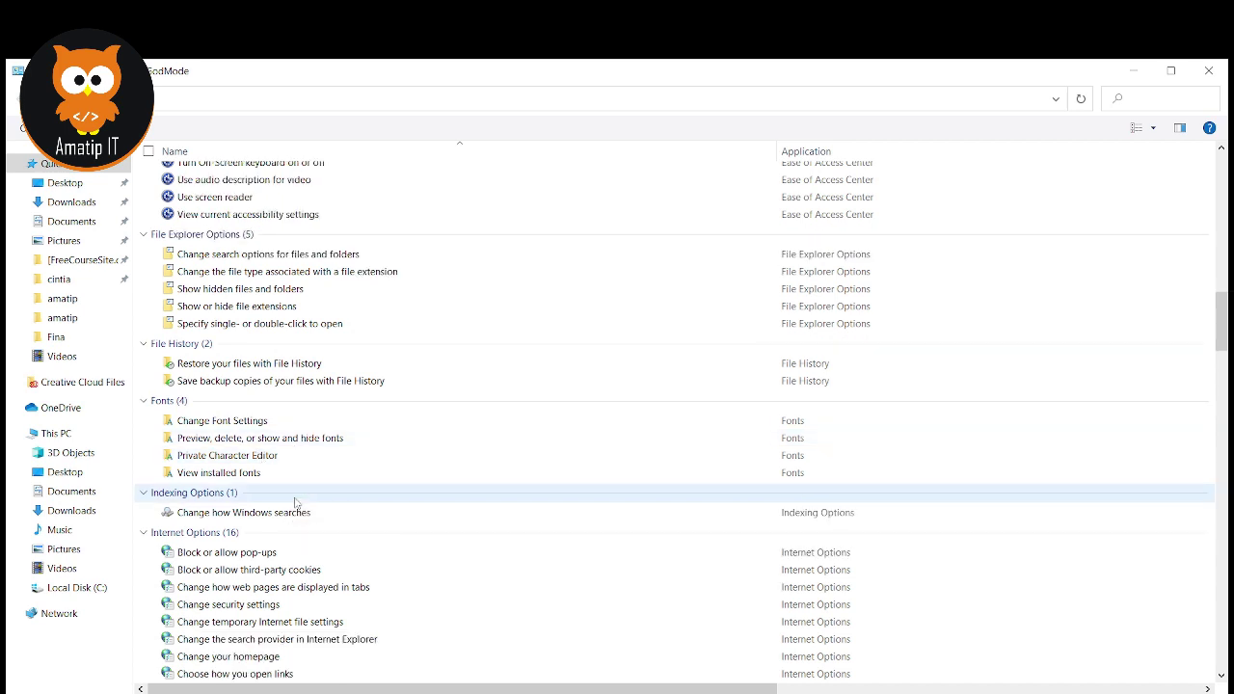
Open Change security settings under Internet Options, view the Privacy, Content and Connections settings, and close the dialog
scroll(318, 453, "down", 2)
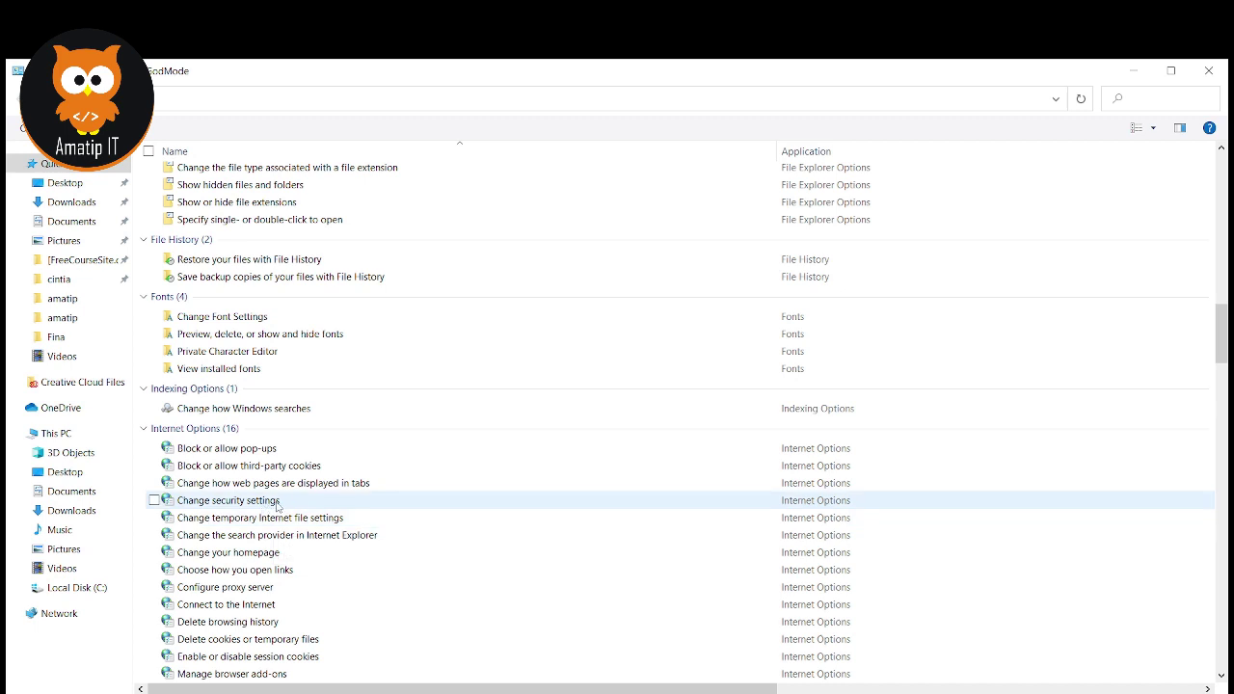
double_click(277, 504)
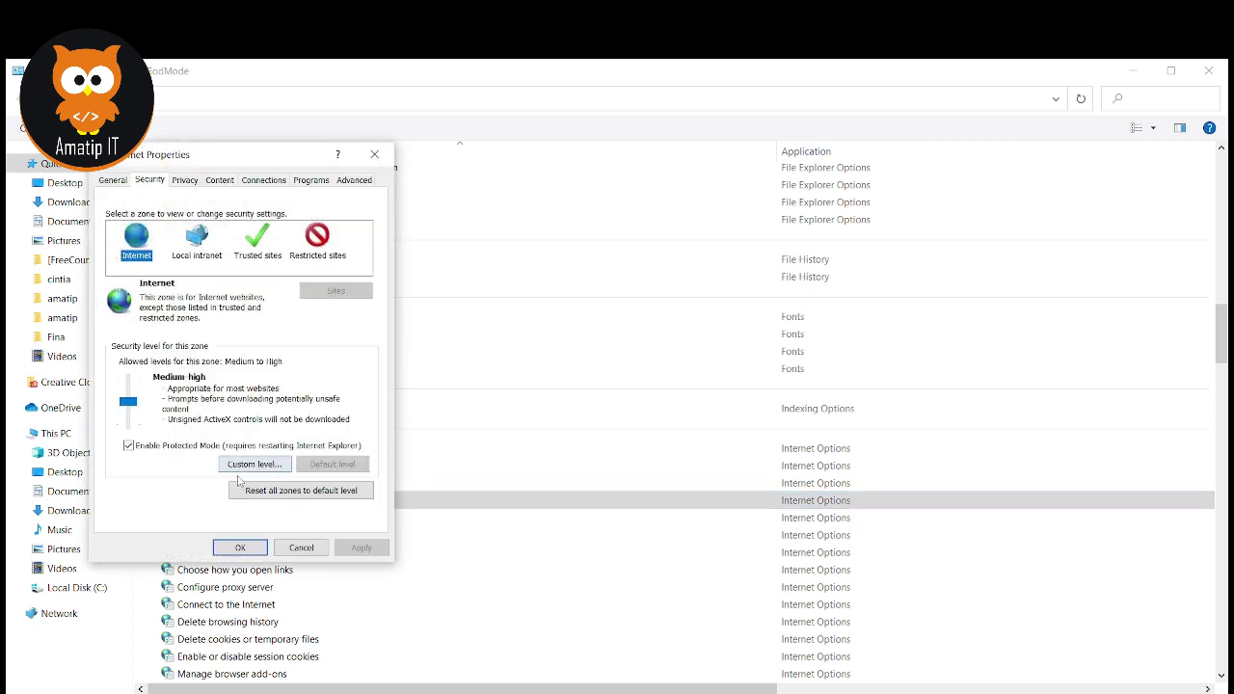
left_click(195, 183)
left_click(221, 182)
left_click(265, 182)
left_click(220, 180)
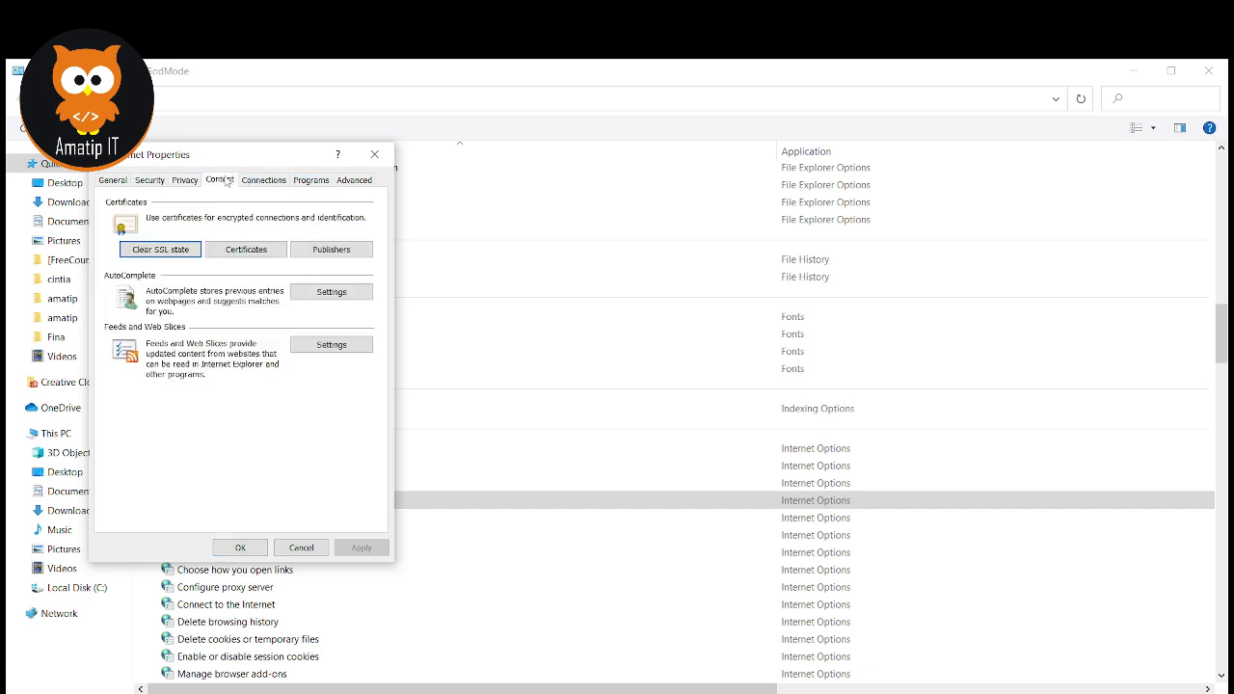
left_click(375, 154)
Open the Change mouse click settings entry in the Mouse group, and dismiss it
scroll(405, 429, "down", 3)
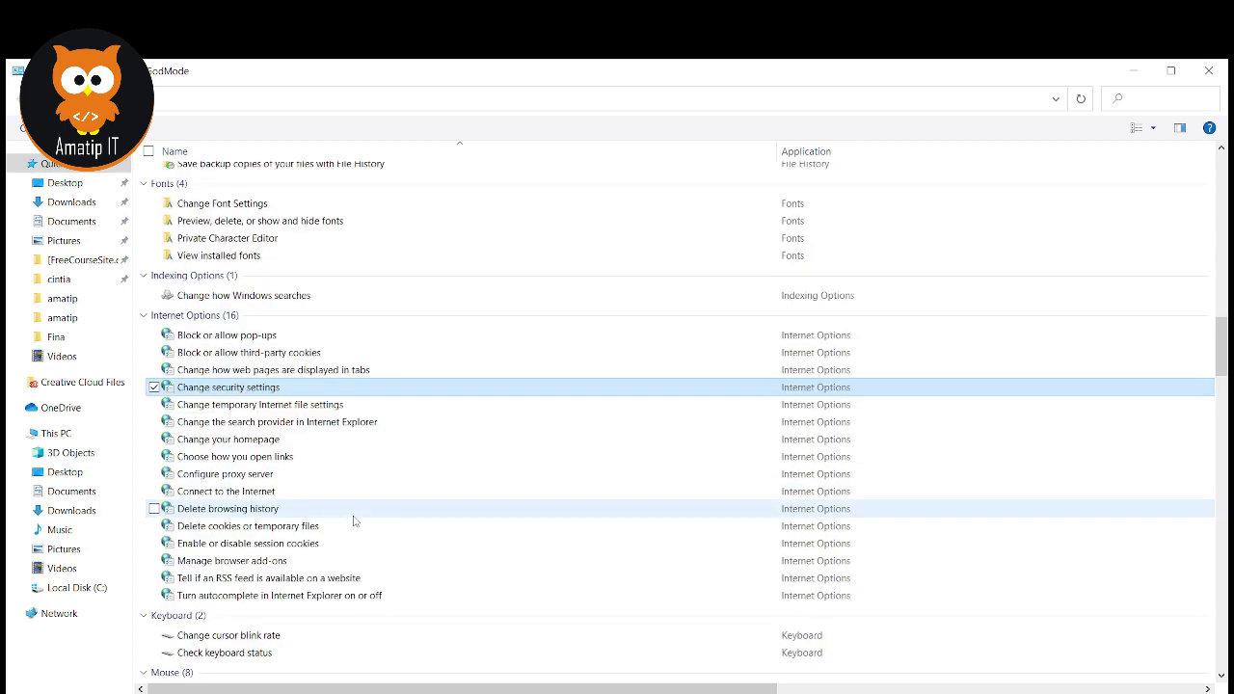
scroll(301, 471, "down", 1)
scroll(301, 471, "down", 1)
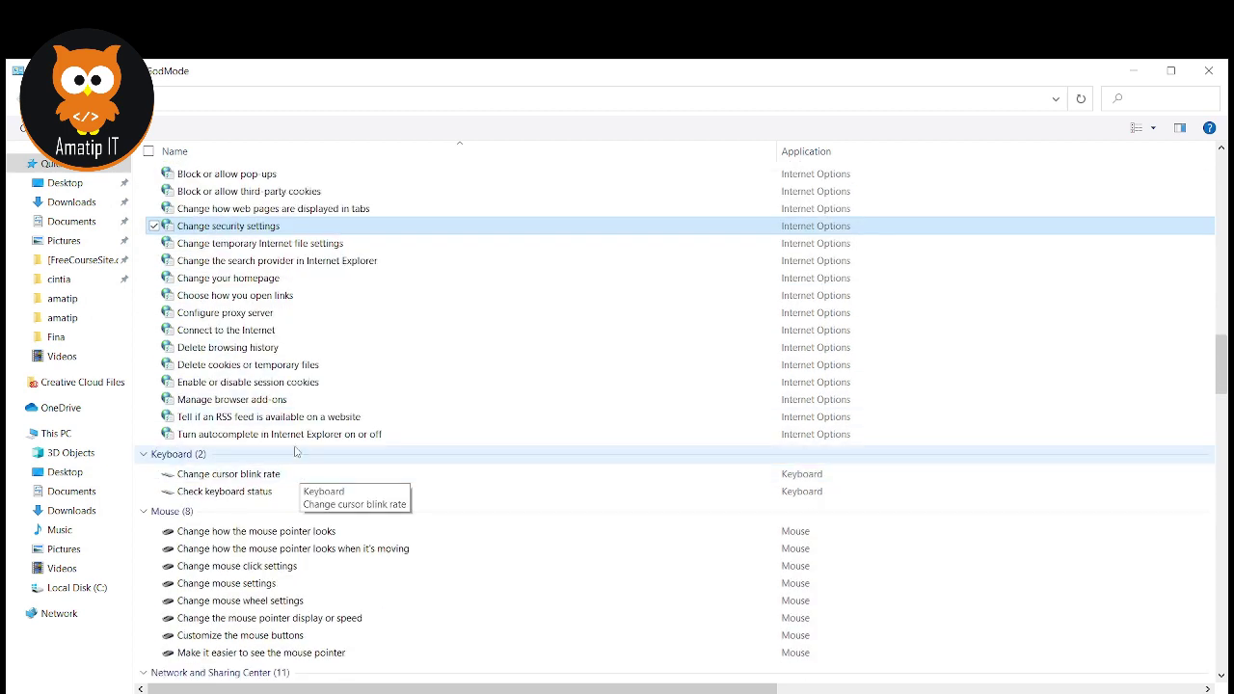
scroll(275, 503, "down", 1)
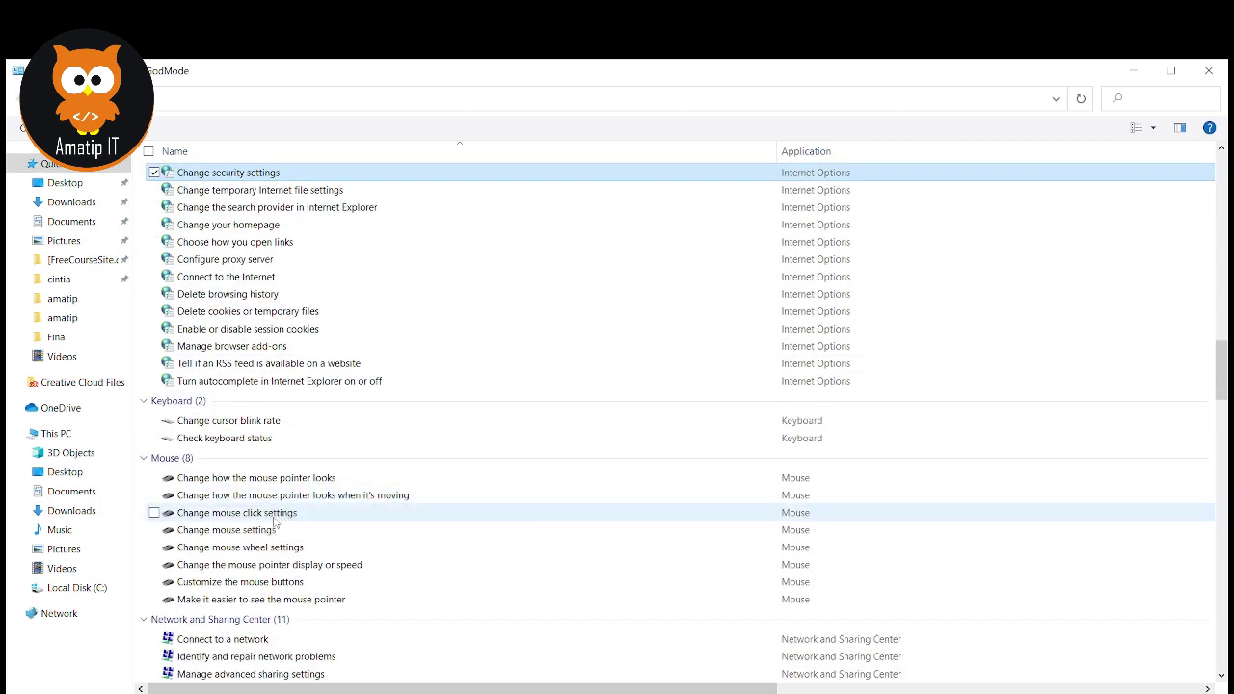
left_click(277, 520)
double_click(276, 521)
scroll(381, 578, "down", 4)
key("Escape")
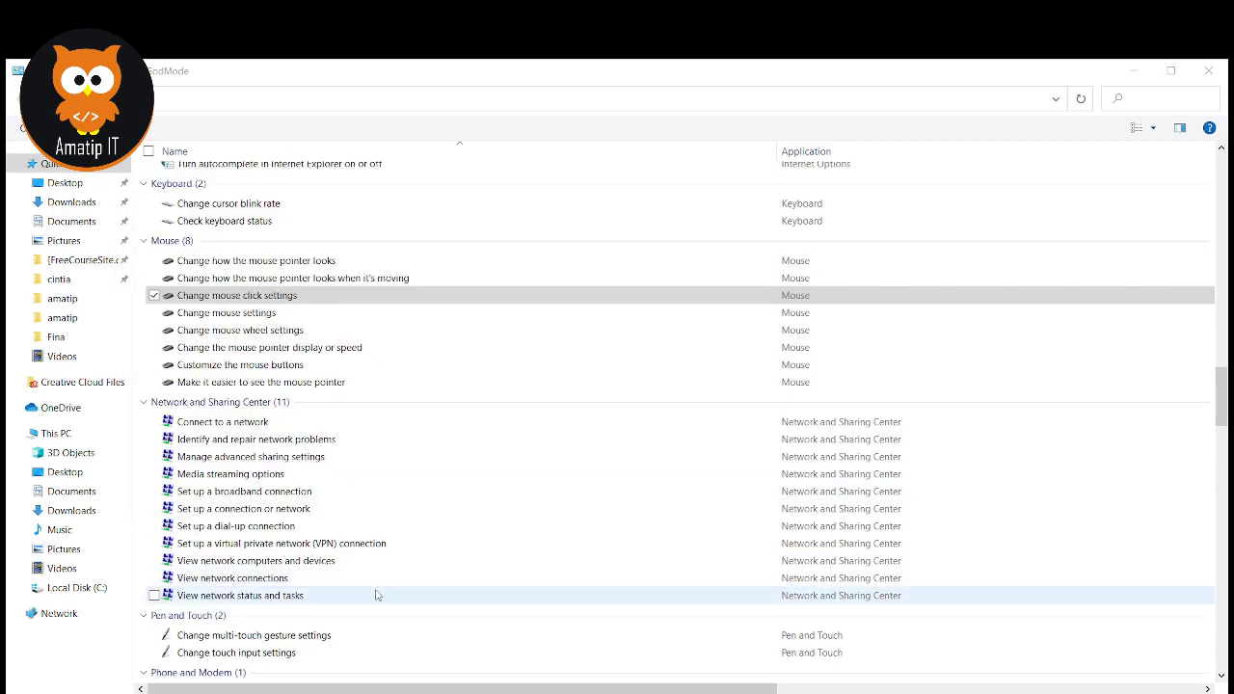
Open the Change battery settings entry to view the power plan options, and close the window
scroll(292, 546, "down", 1)
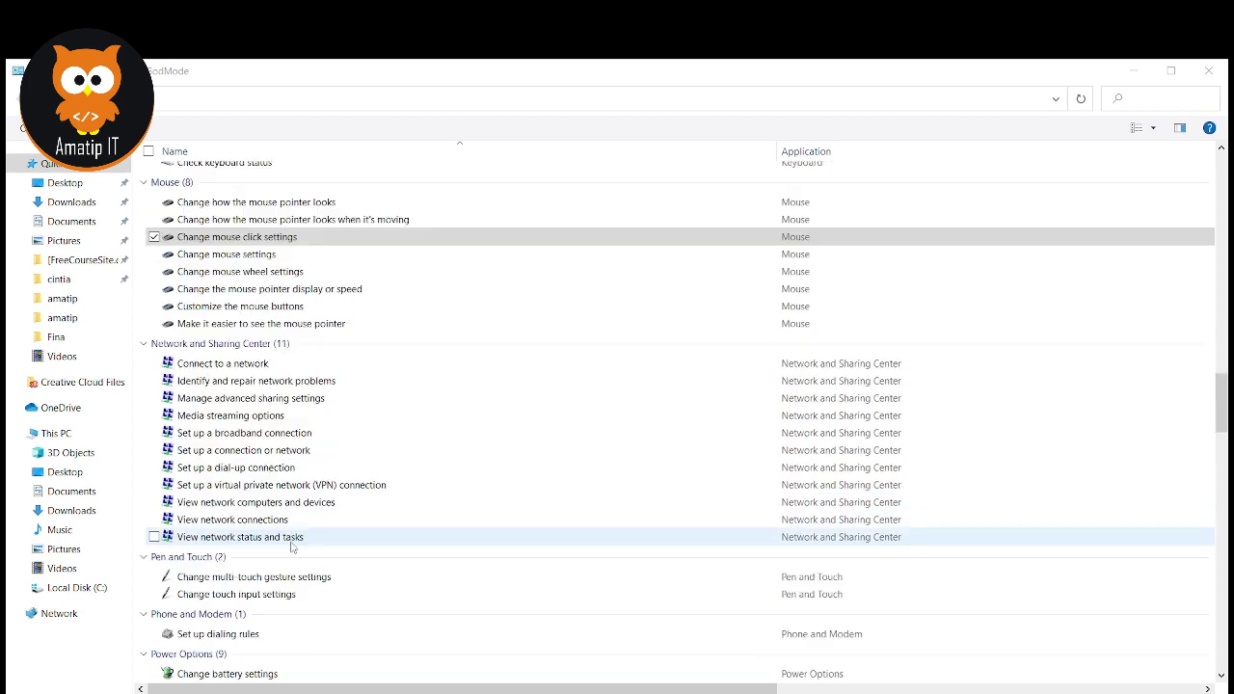
scroll(291, 559, "down", 3)
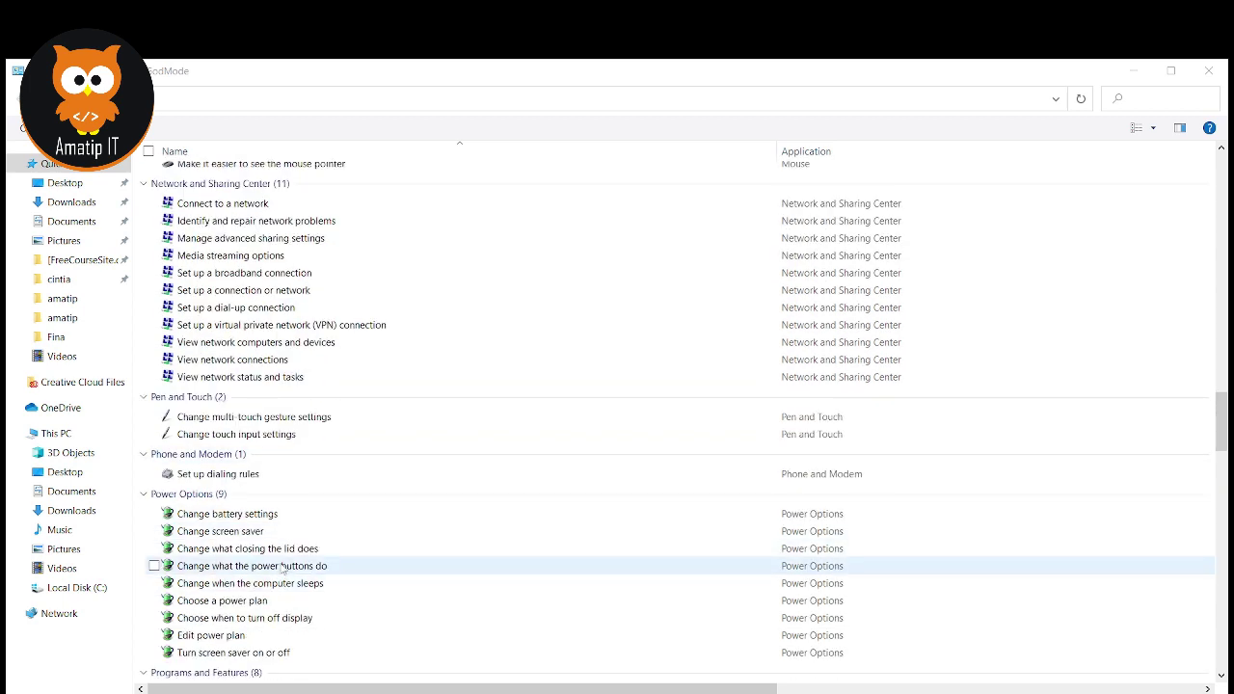
double_click(272, 521)
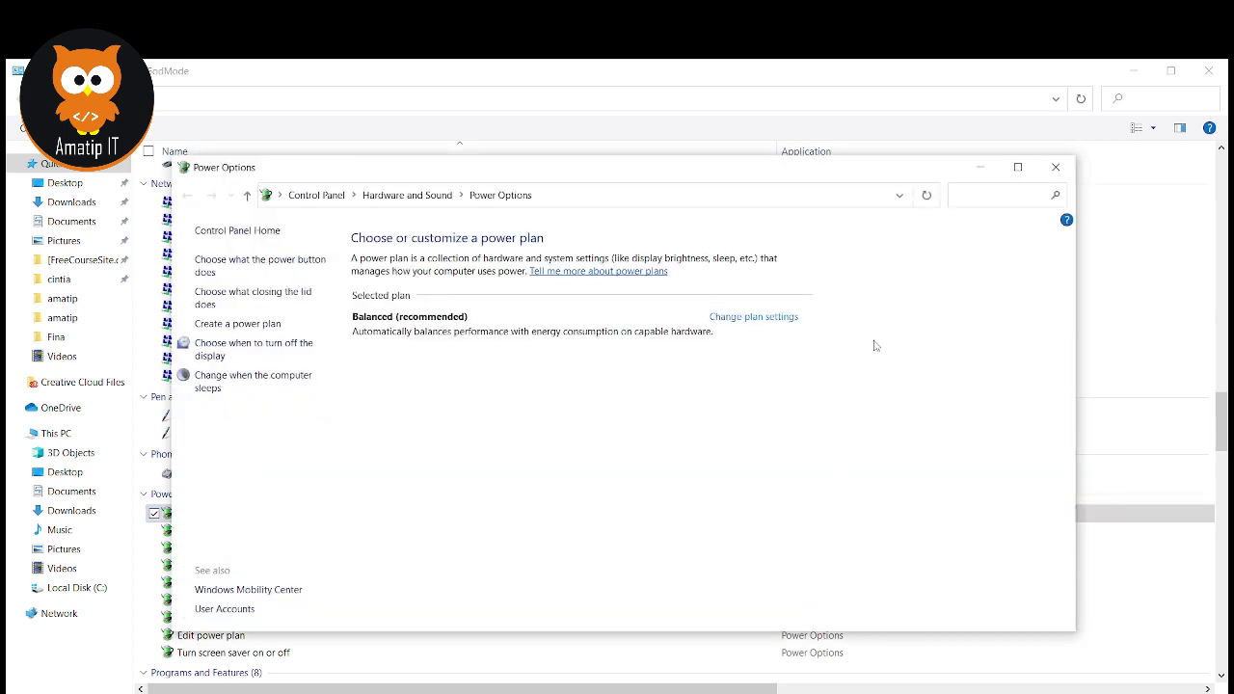
left_click(1056, 169)
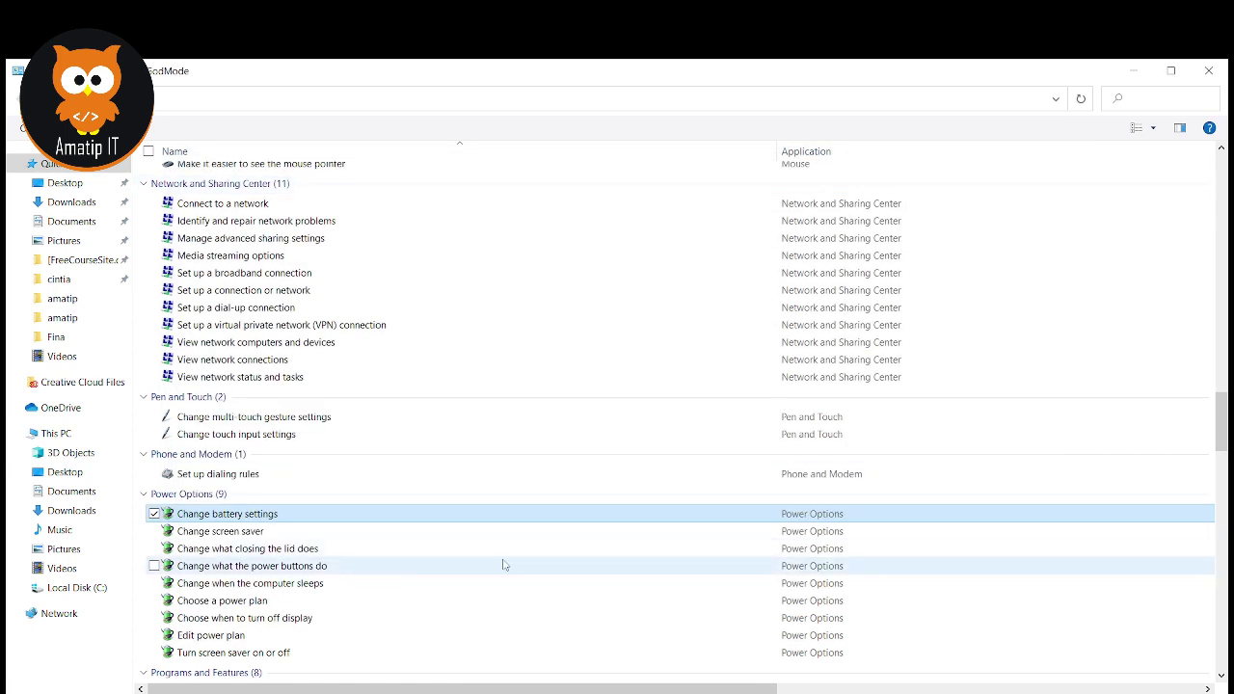
Open the Add or remove programs entry under Programs and Features, look through the installed programs, and close the window
scroll(420, 590, "down", 2)
scroll(383, 595, "down", 1)
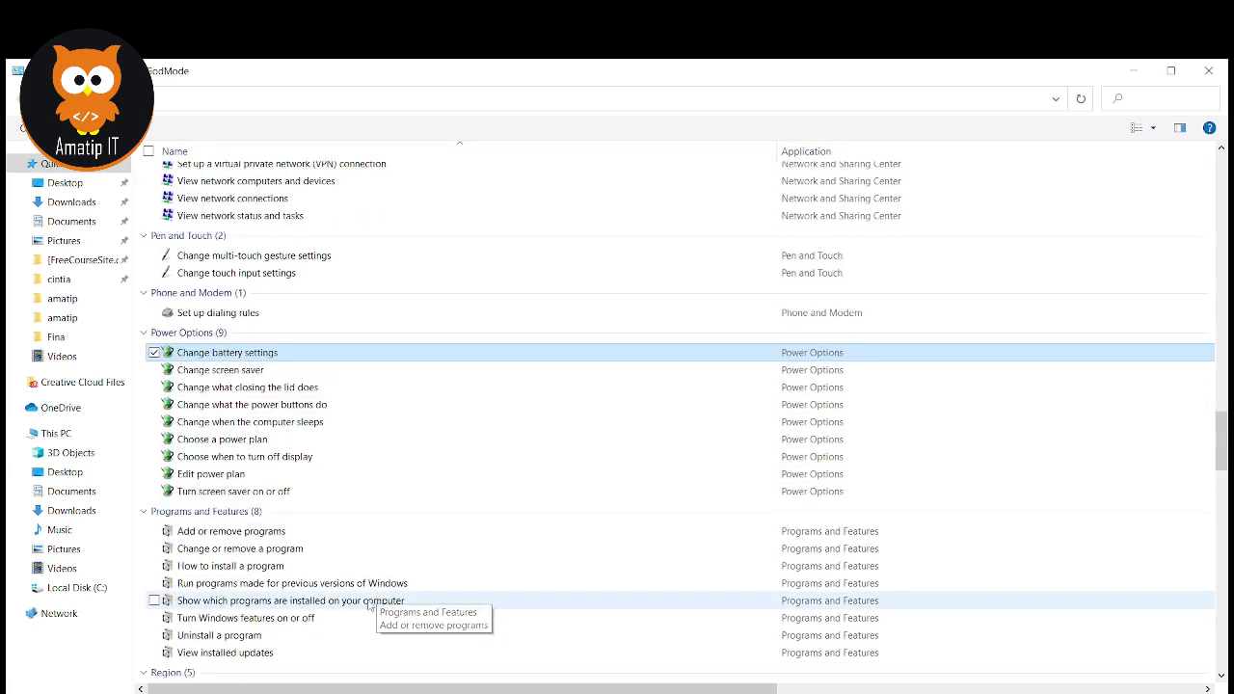
left_click(251, 536)
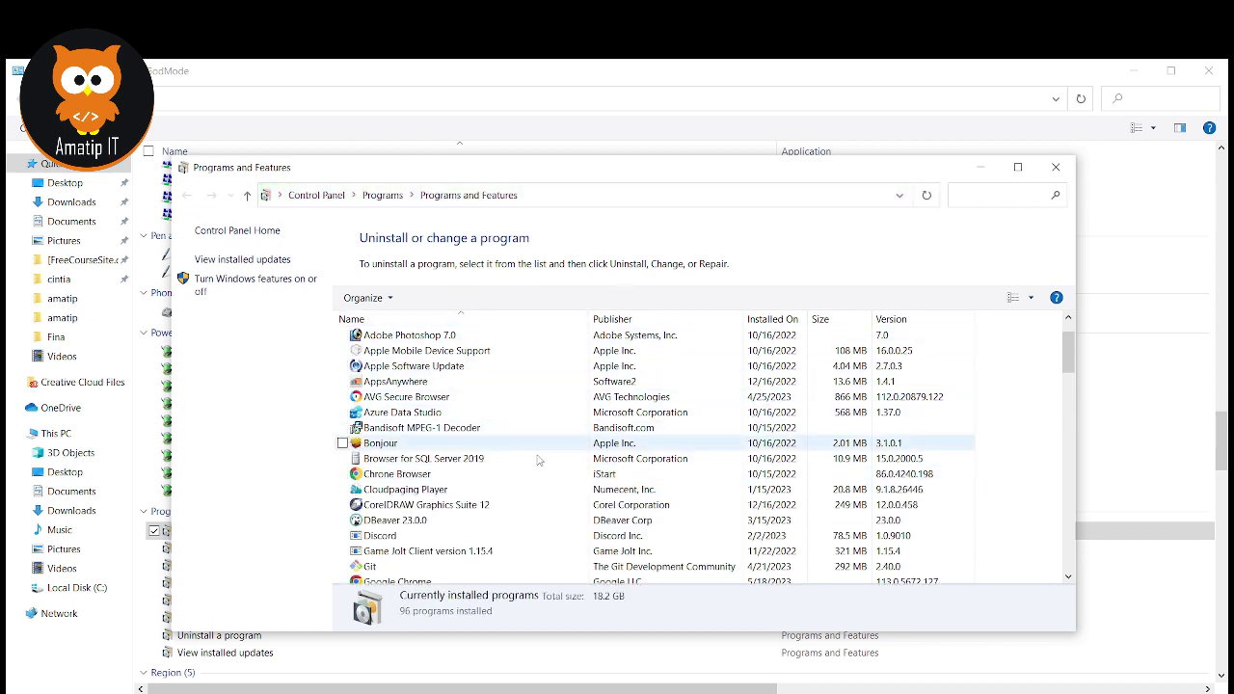
scroll(566, 464, "down", 5)
scroll(566, 464, "down", 1)
left_click(1056, 167)
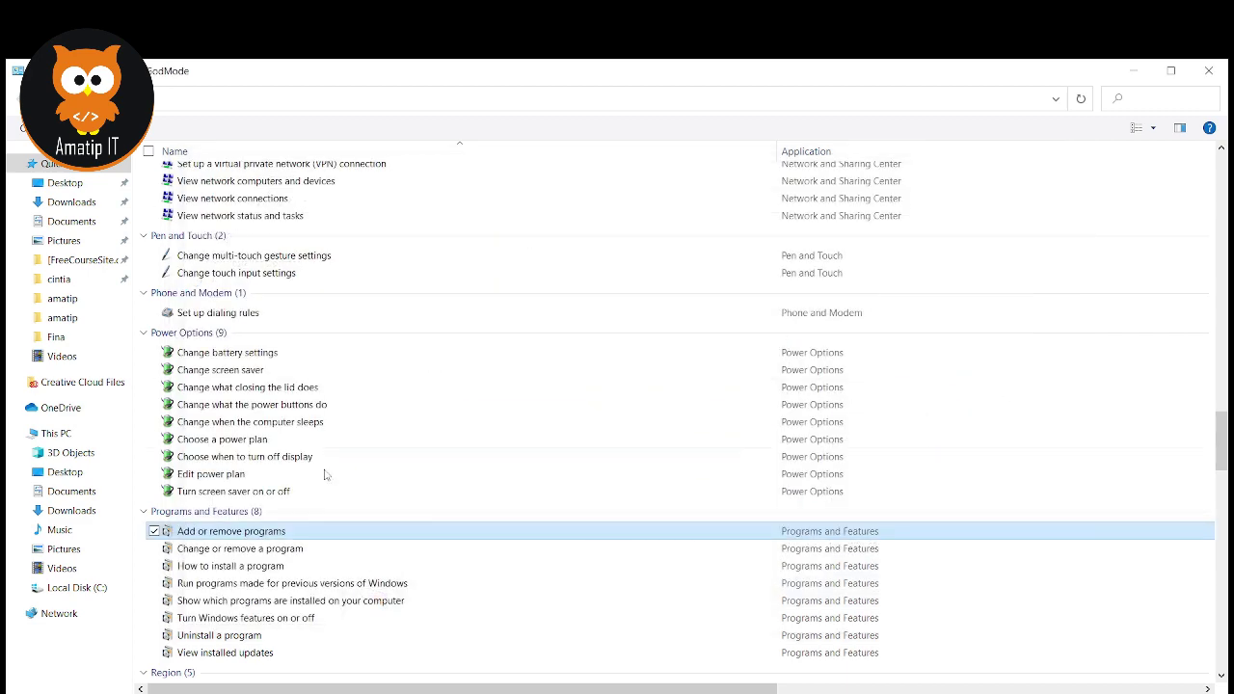
Look through the entries under Programs and Features, Region, Security and Maintenance, Sound and Speech Recognition
scroll(278, 567, "down", 1)
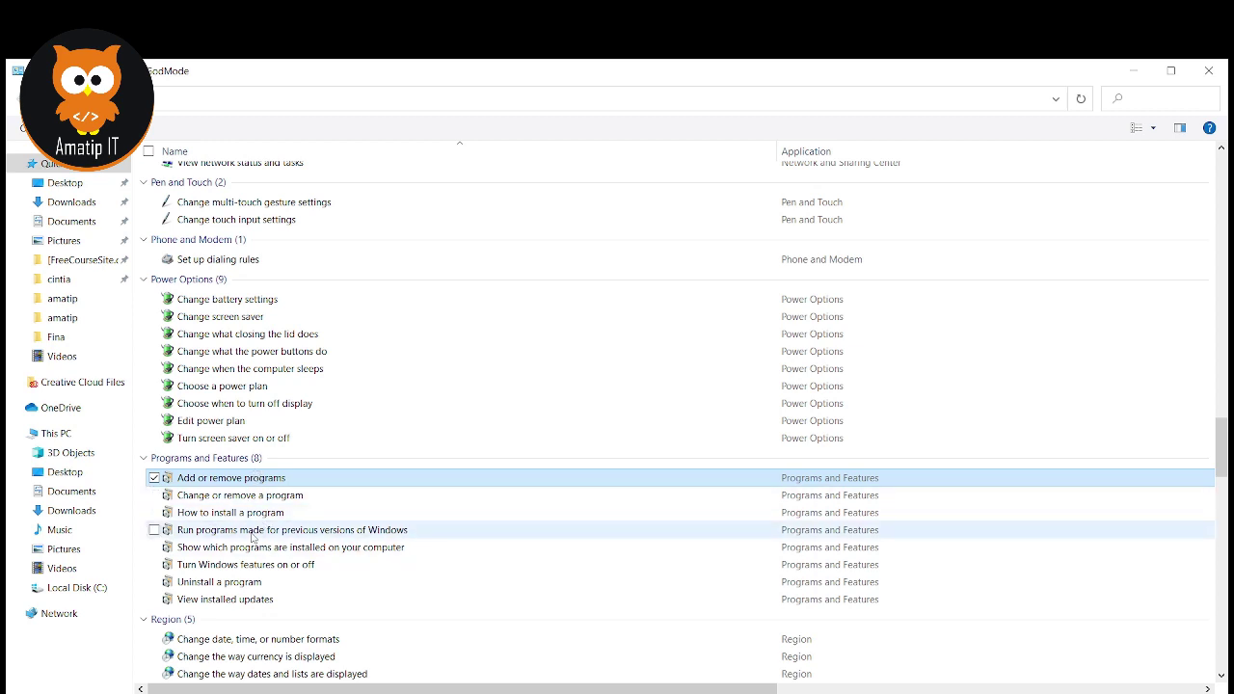
scroll(253, 530, "down", 1)
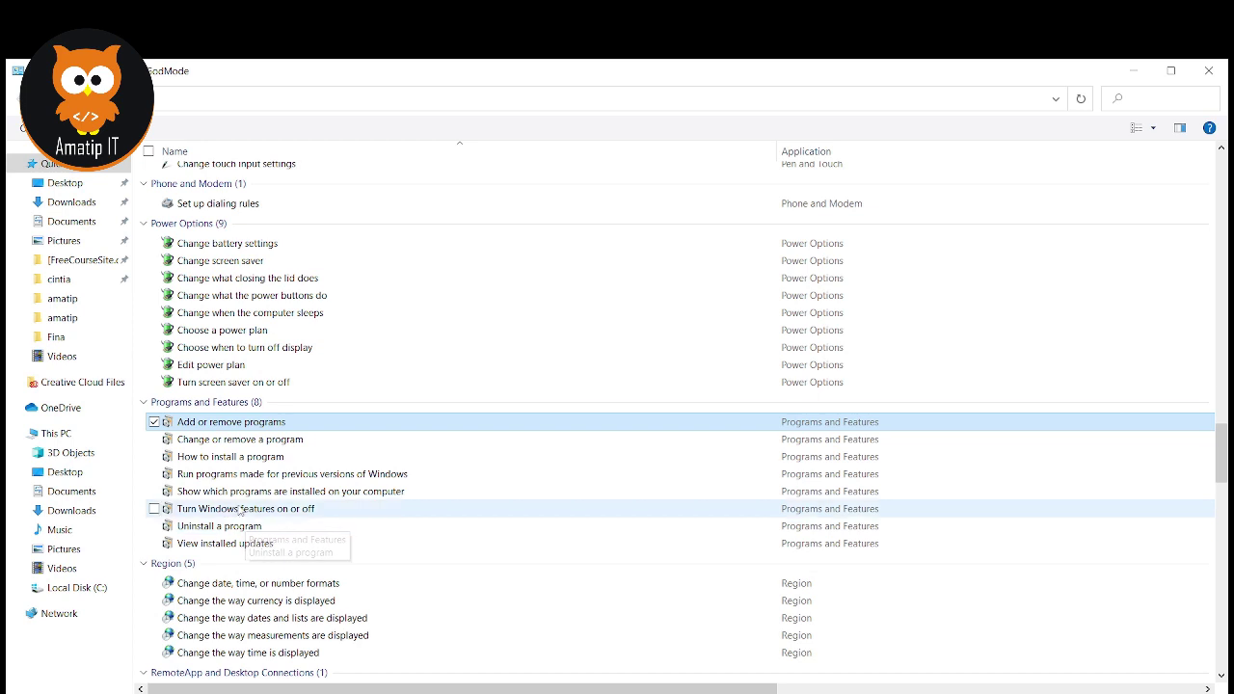
scroll(381, 564, "down", 1)
scroll(381, 564, "down", 1)
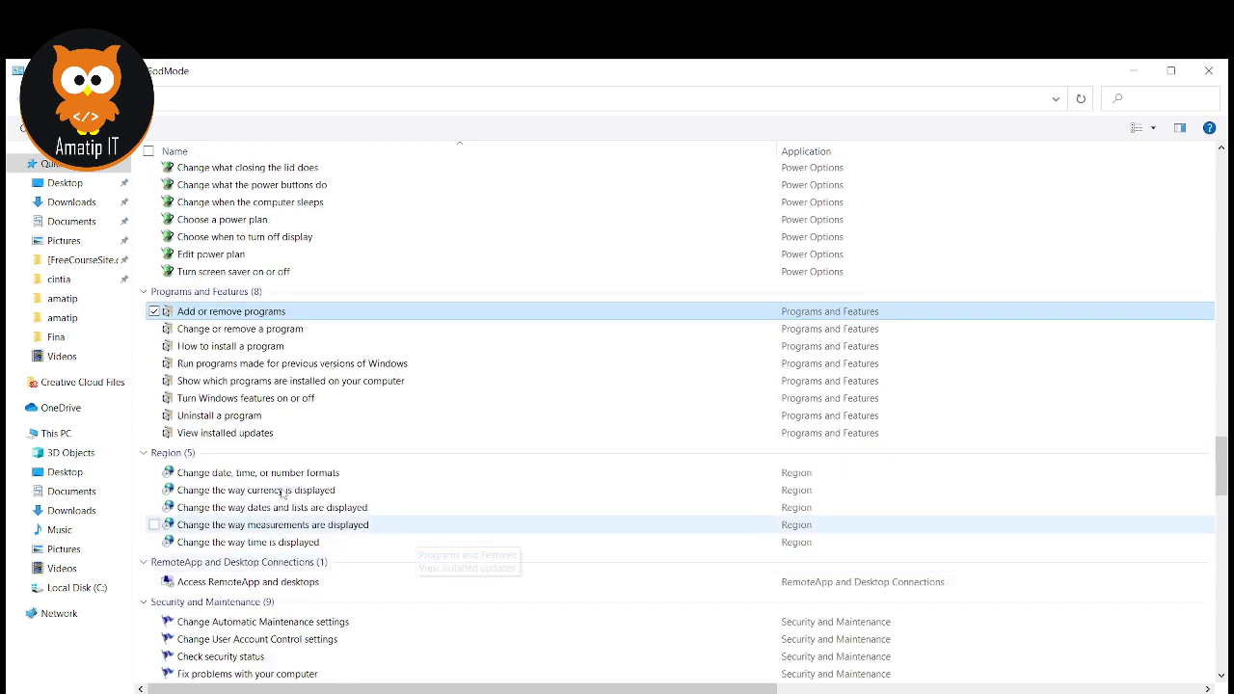
scroll(290, 480, "down", 2)
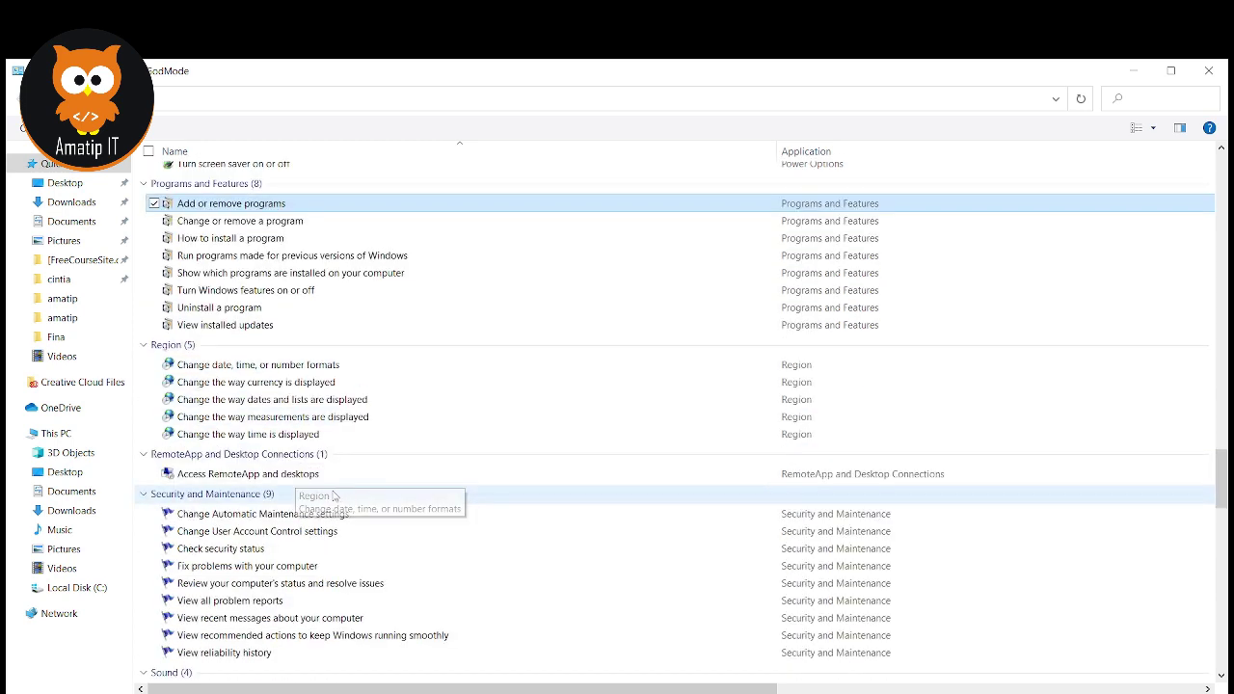
scroll(265, 497, "down", 1)
scroll(266, 497, "down", 1)
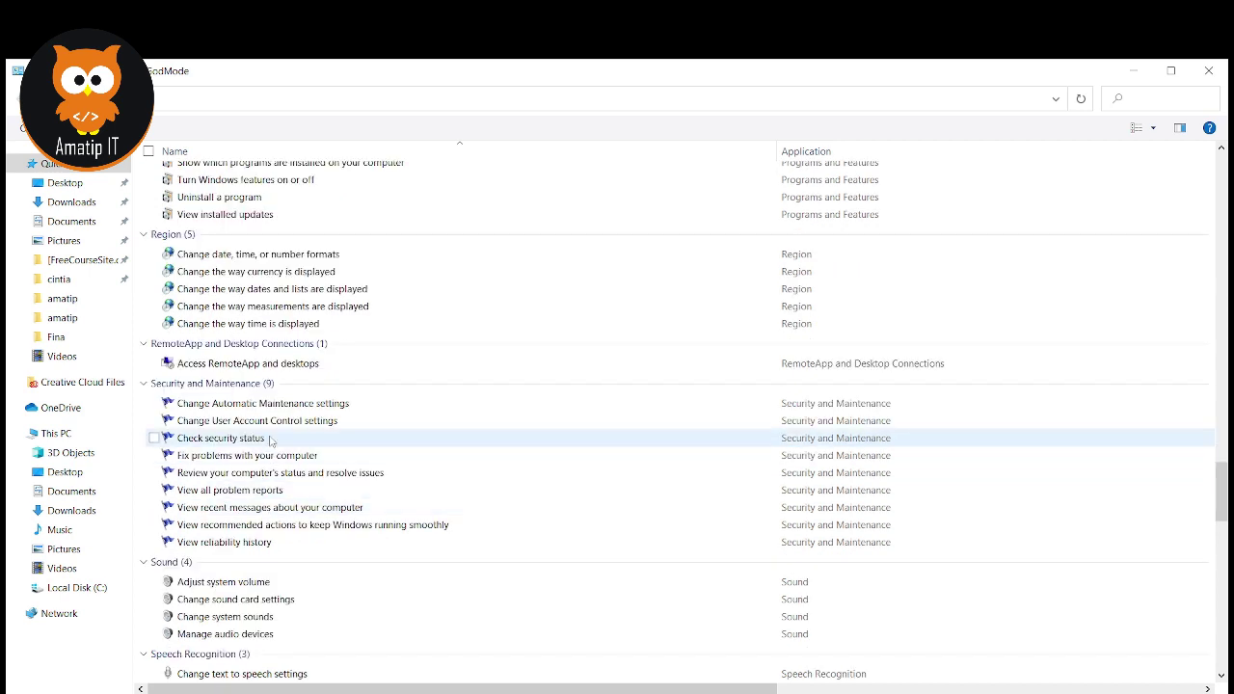
scroll(273, 473, "down", 1)
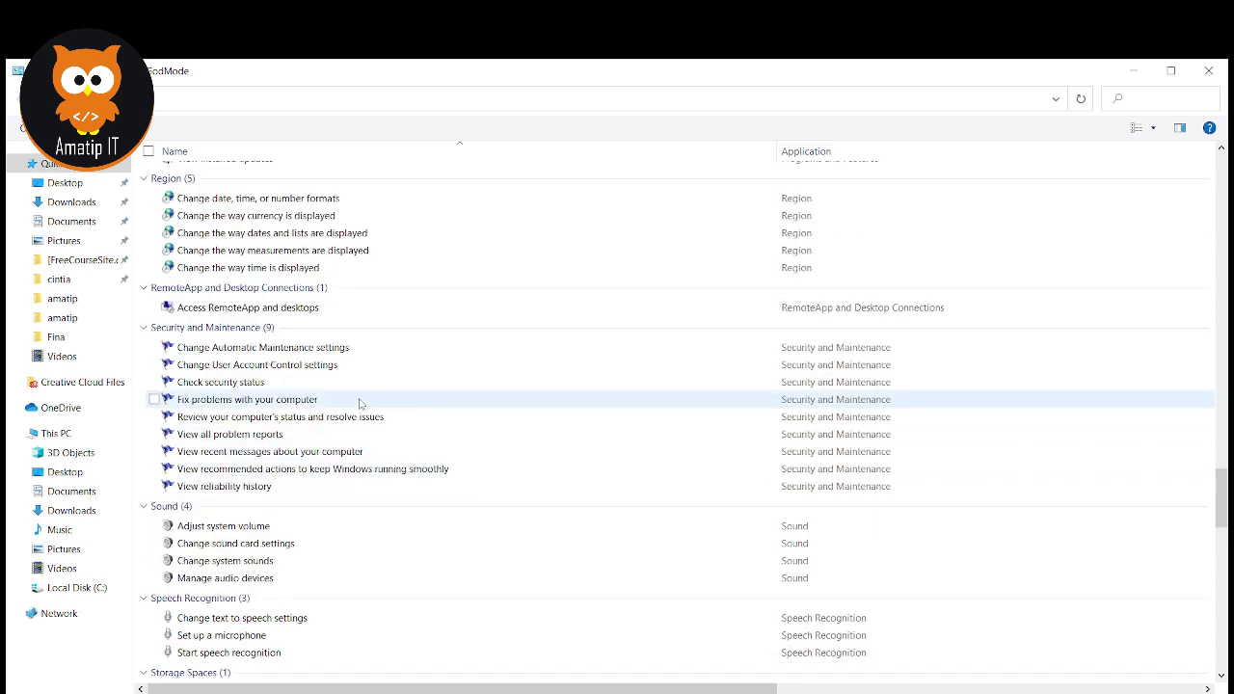
scroll(353, 443, "down", 1)
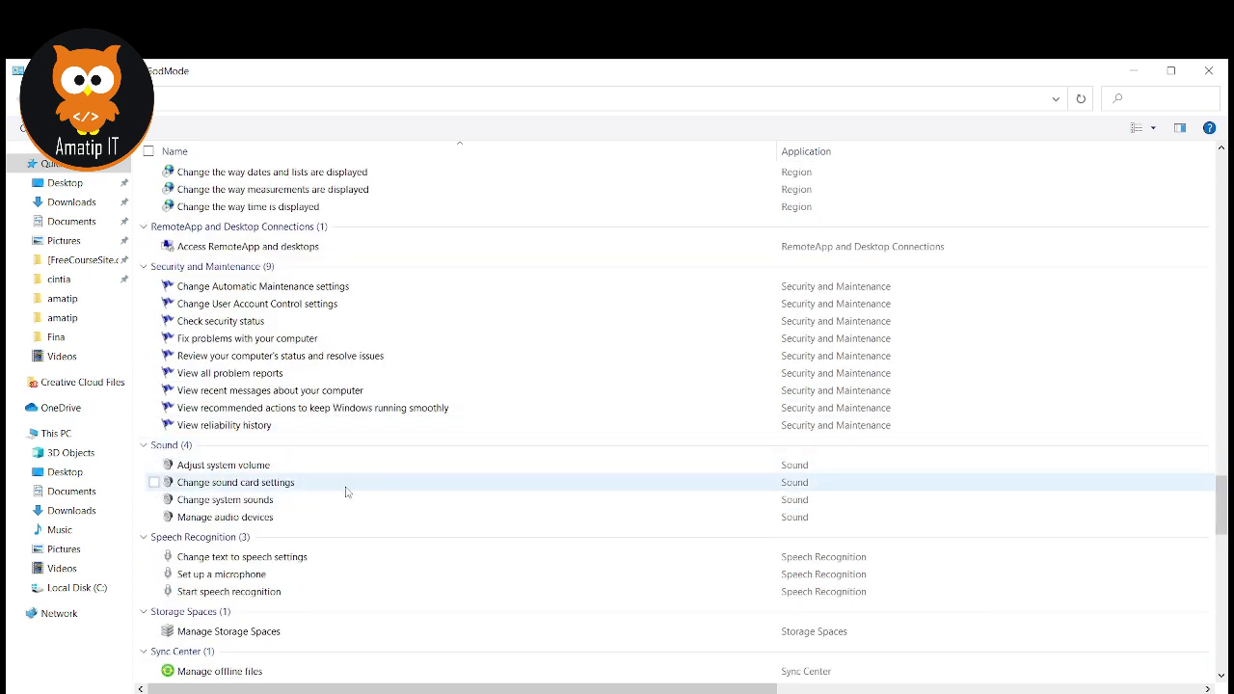
scroll(346, 492, "down", 2)
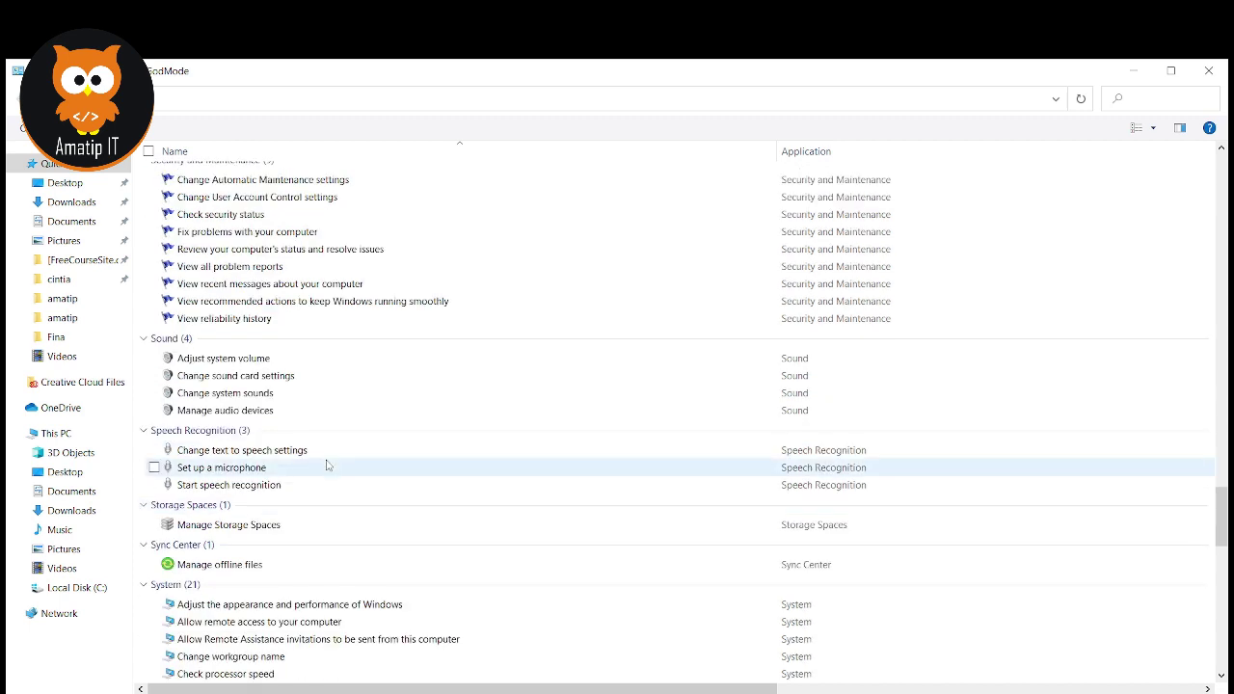
Look through the entries under System, Tablet PC Settings, and Taskbar and Navigation
scroll(308, 391, "down", 3)
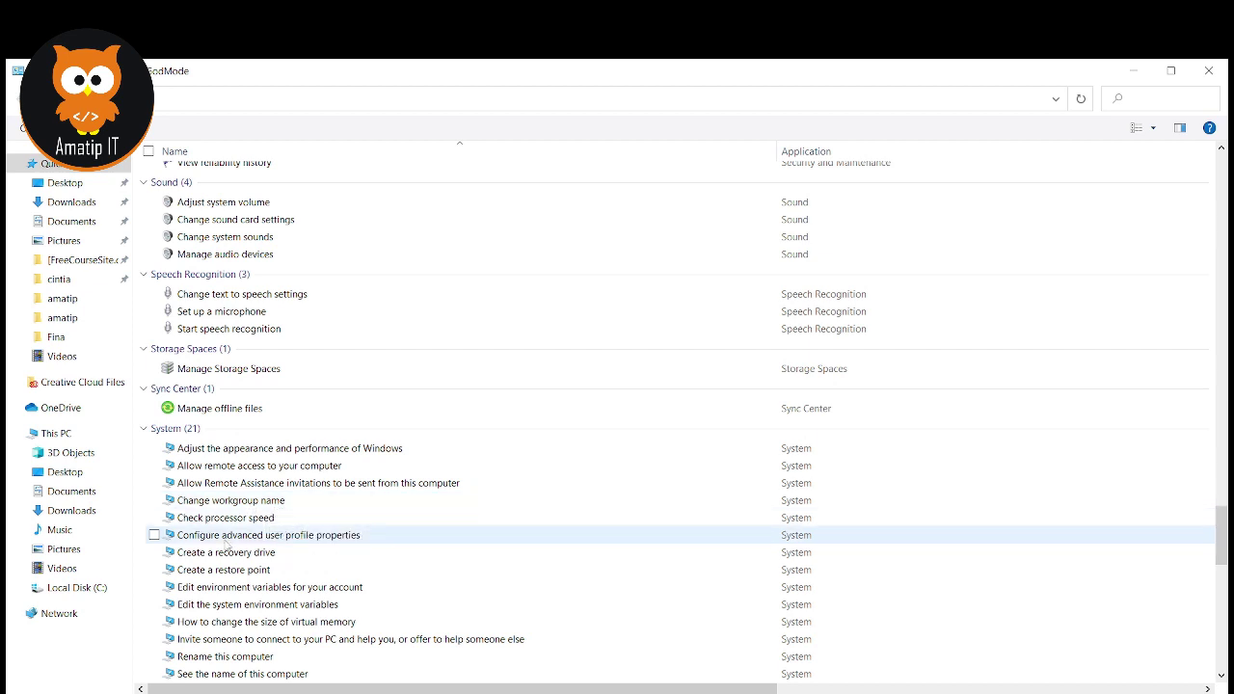
scroll(253, 571, "down", 2)
scroll(252, 571, "down", 3)
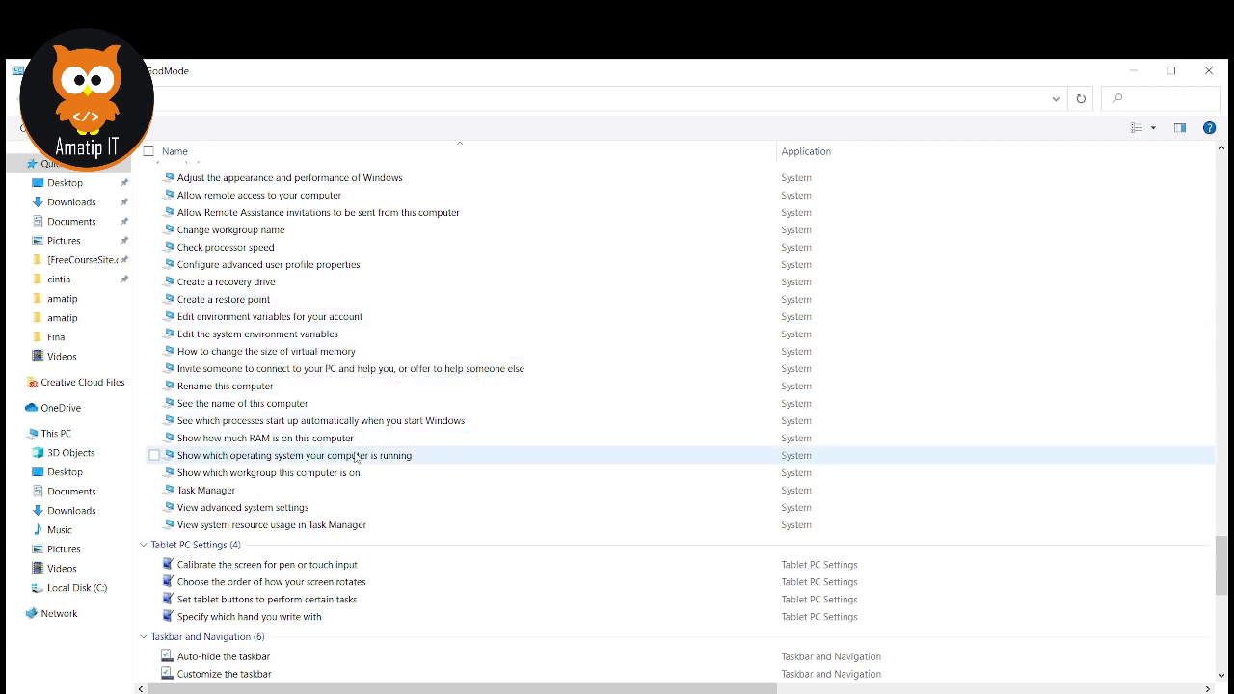
scroll(362, 520, "down", 2)
scroll(358, 532, "down", 2)
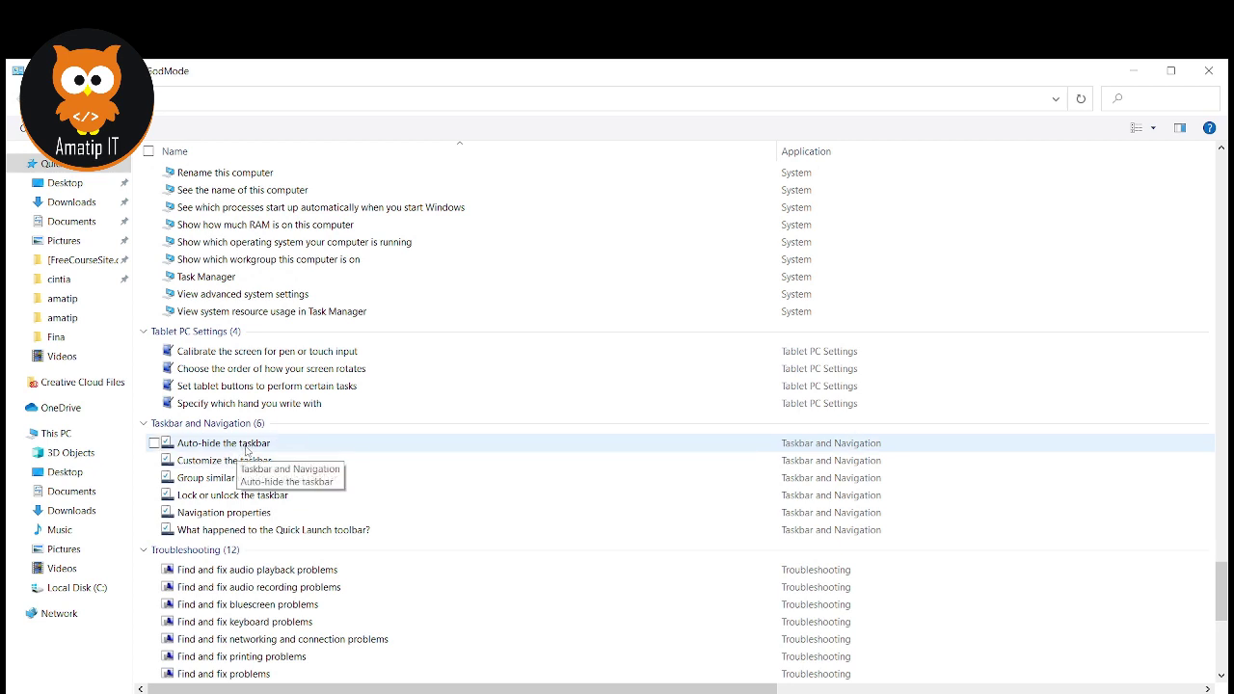
scroll(313, 451, "down", 1)
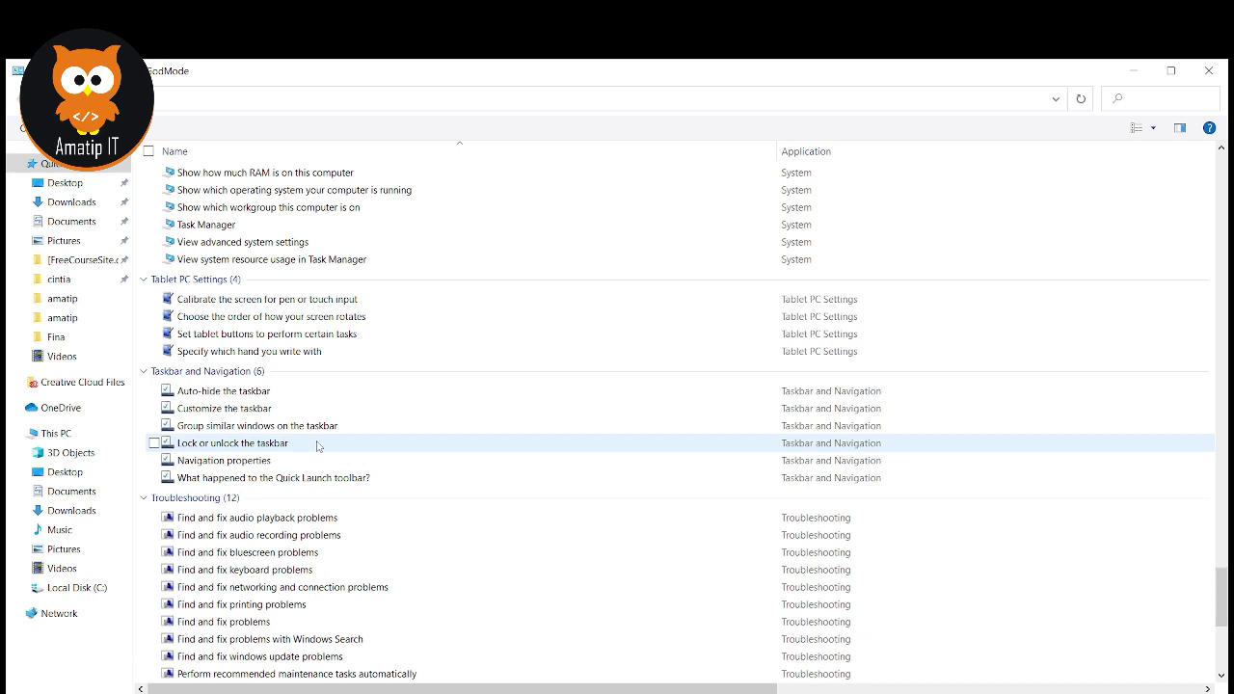
Open the Find and fix problems entry in the Troubleshooting group to view the Troubleshoot settings, and close the window
scroll(290, 458, "down", 3)
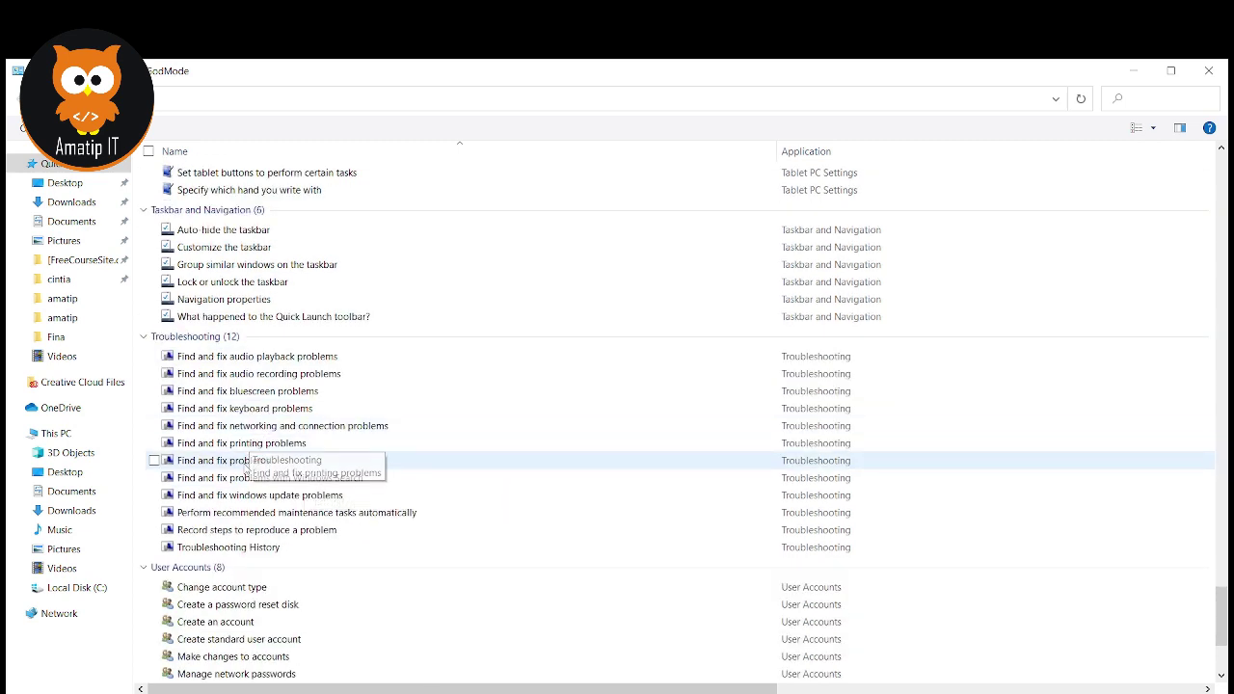
left_click(297, 465)
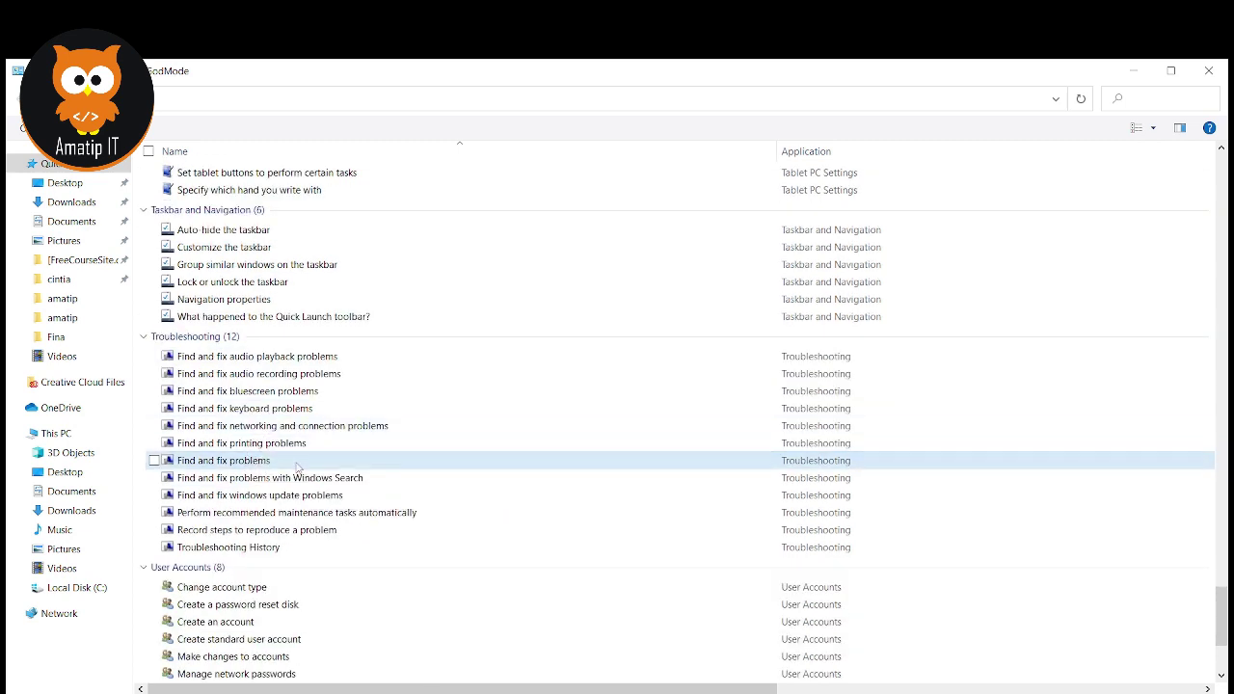
key("Return")
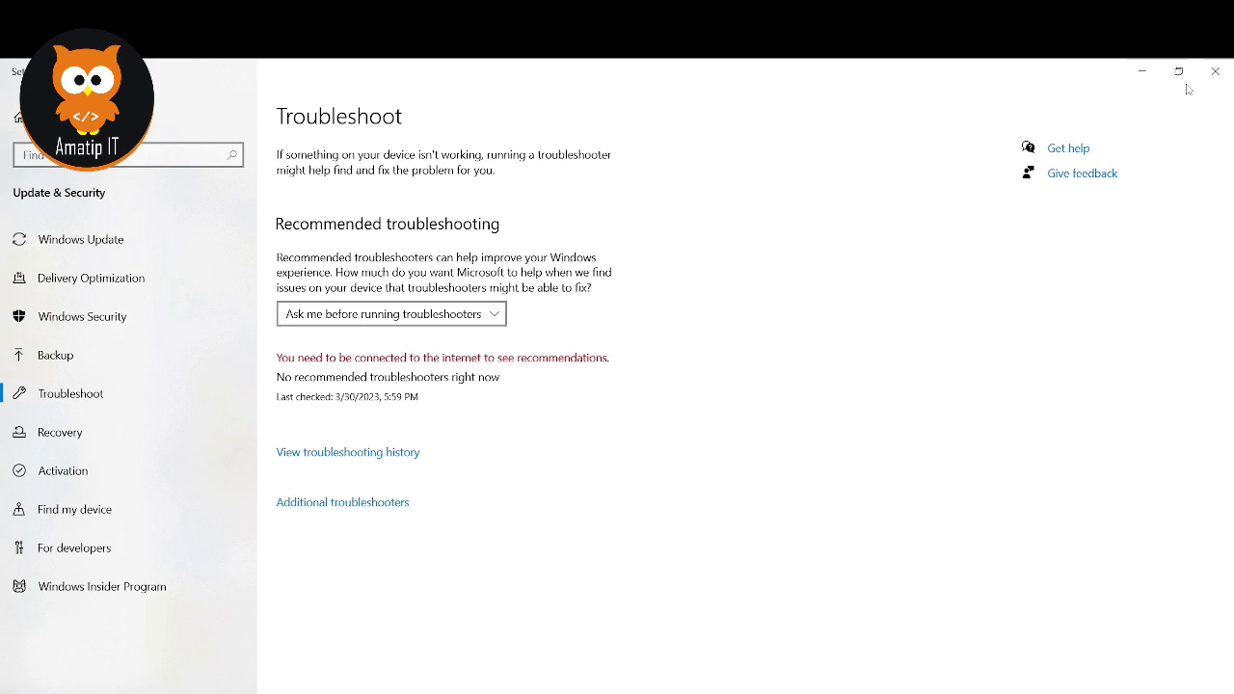
left_click(1215, 72)
Open the Manage Work Folders entry at the end of the list to view its page, and close the window
scroll(482, 506, "down", 1)
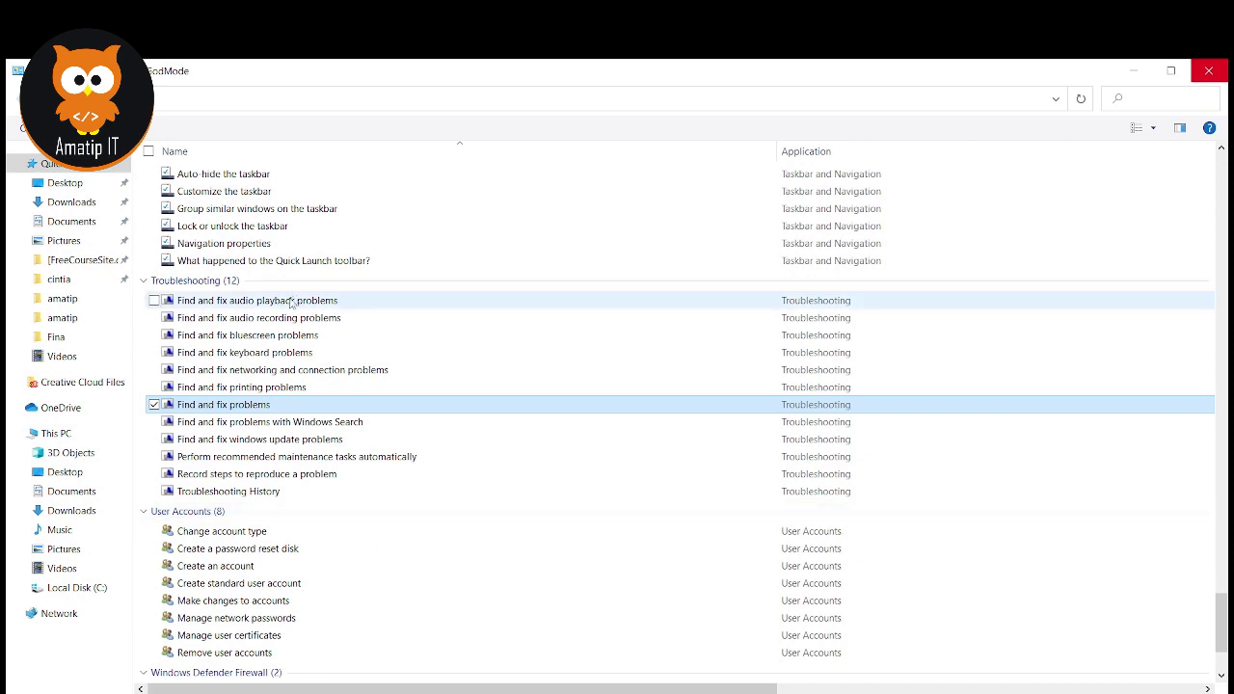
scroll(222, 511, "down", 1)
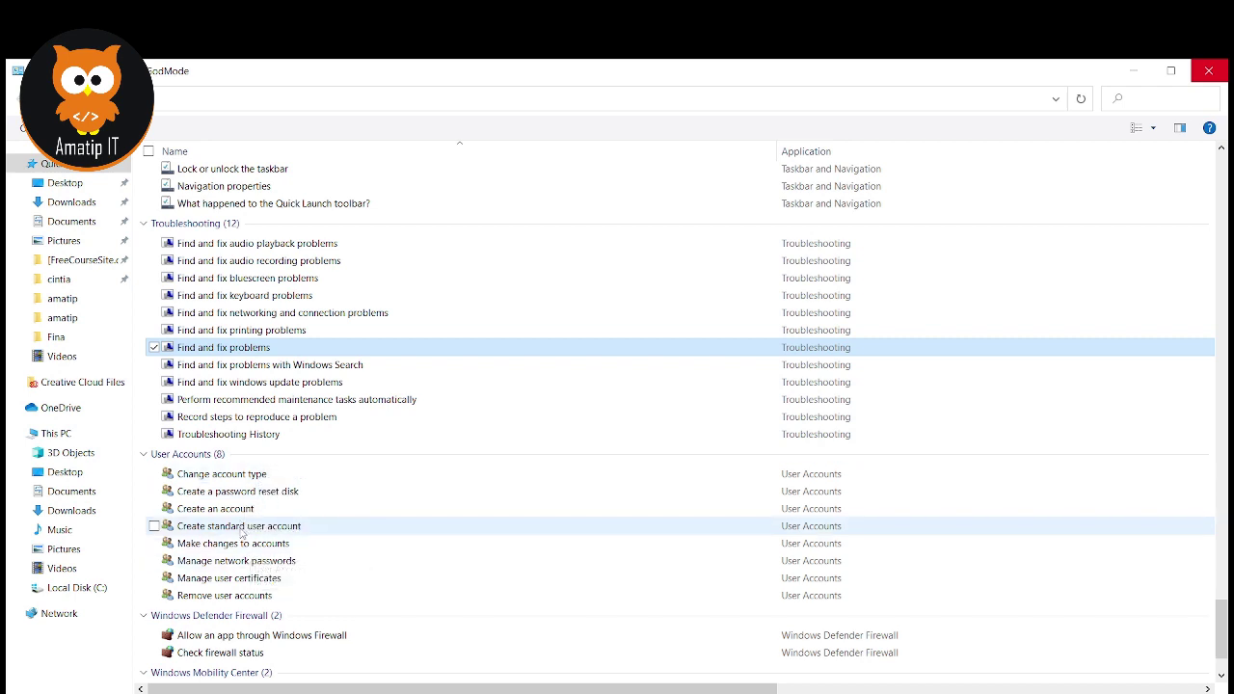
scroll(244, 528, "down", 1)
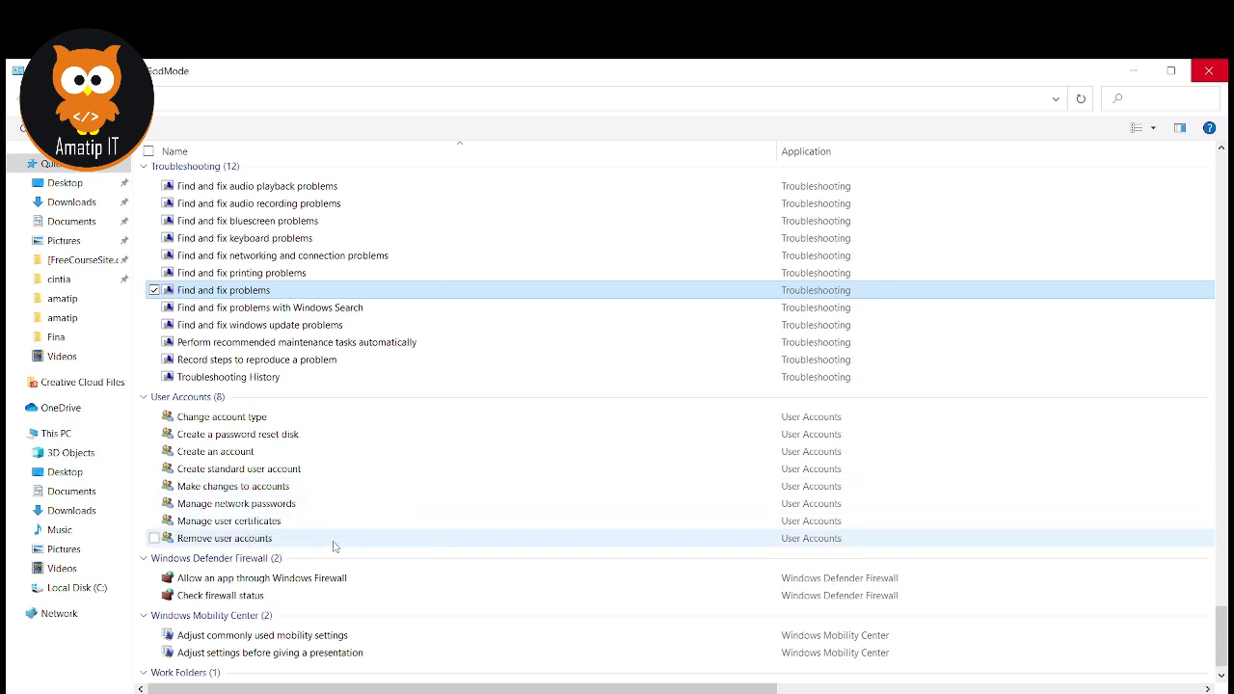
scroll(245, 540, "down", 1)
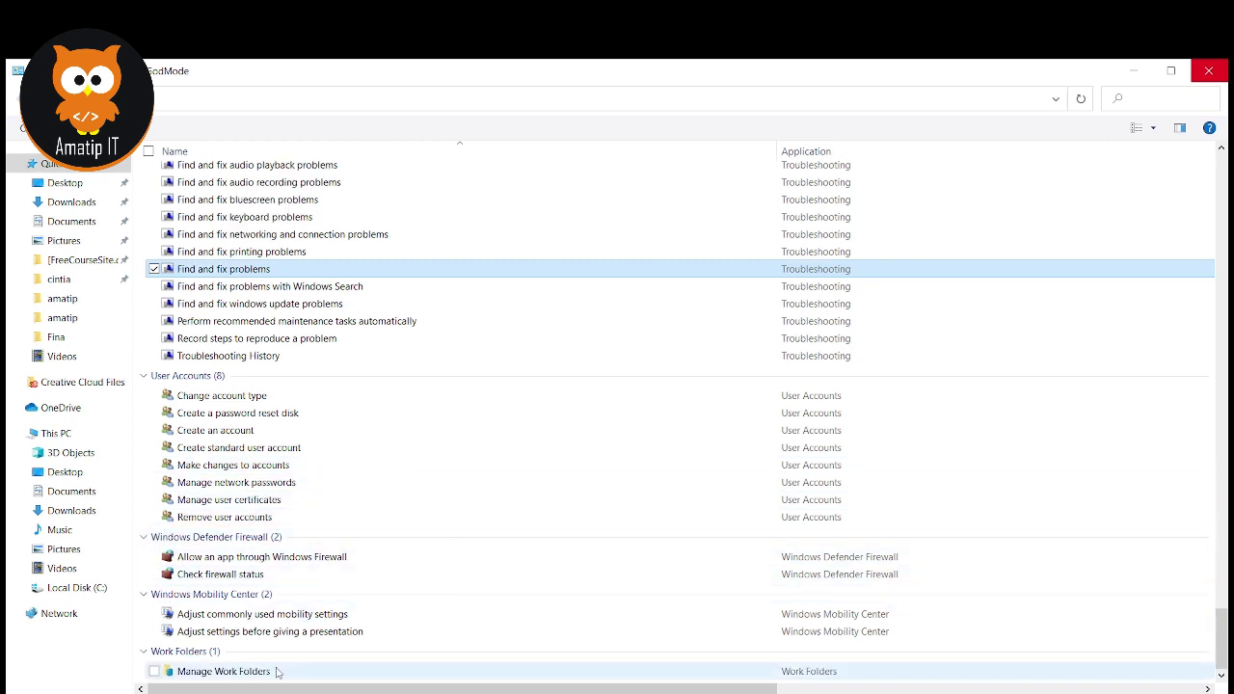
left_click(327, 675)
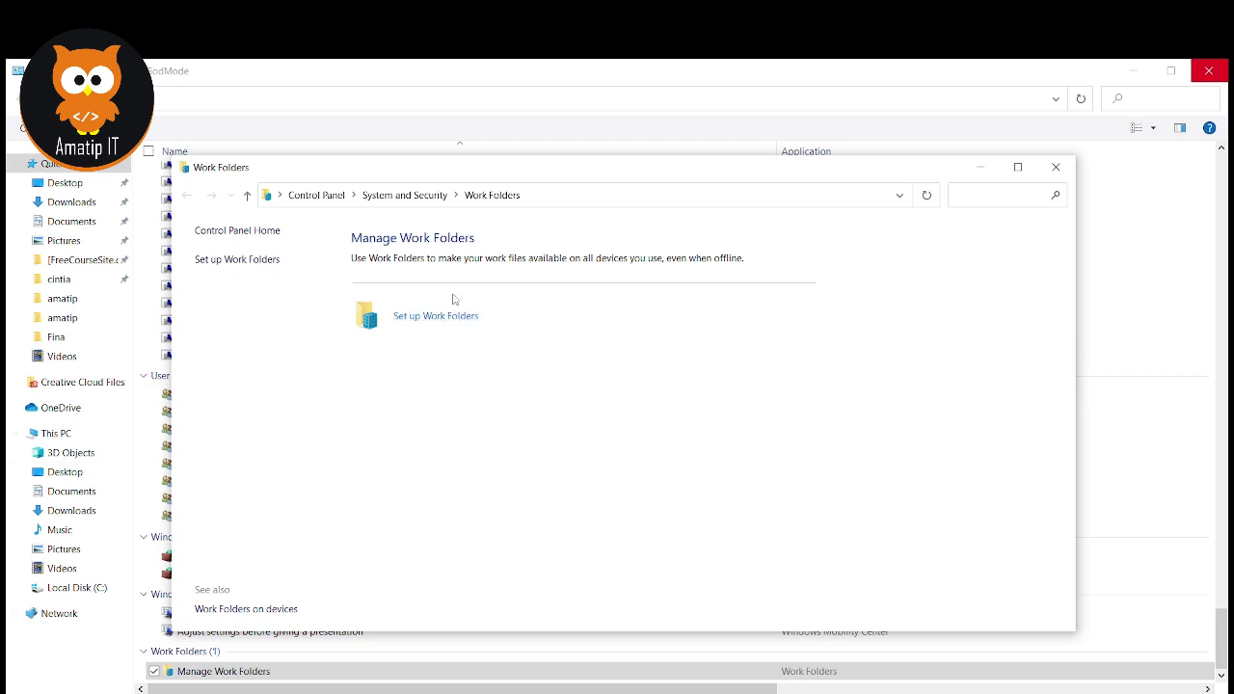
left_click(1056, 167)
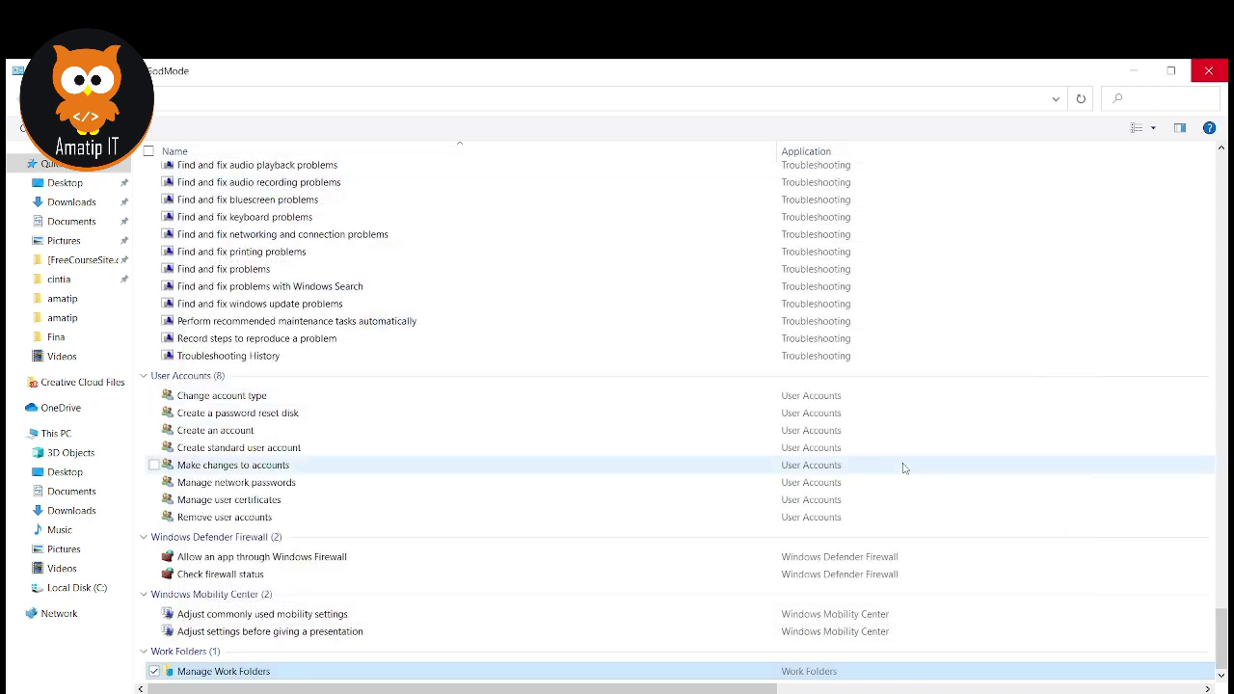
scroll(904, 468, "up", 9)
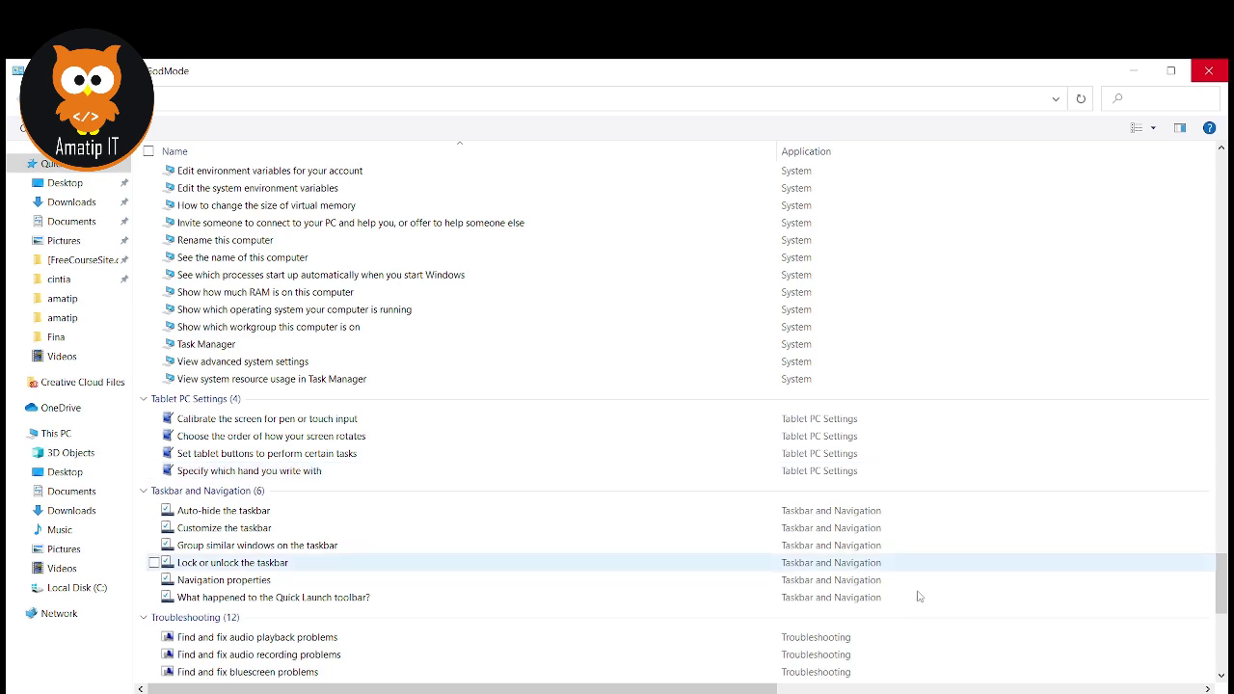
key("alt+Tab")
left_click(1092, 574)
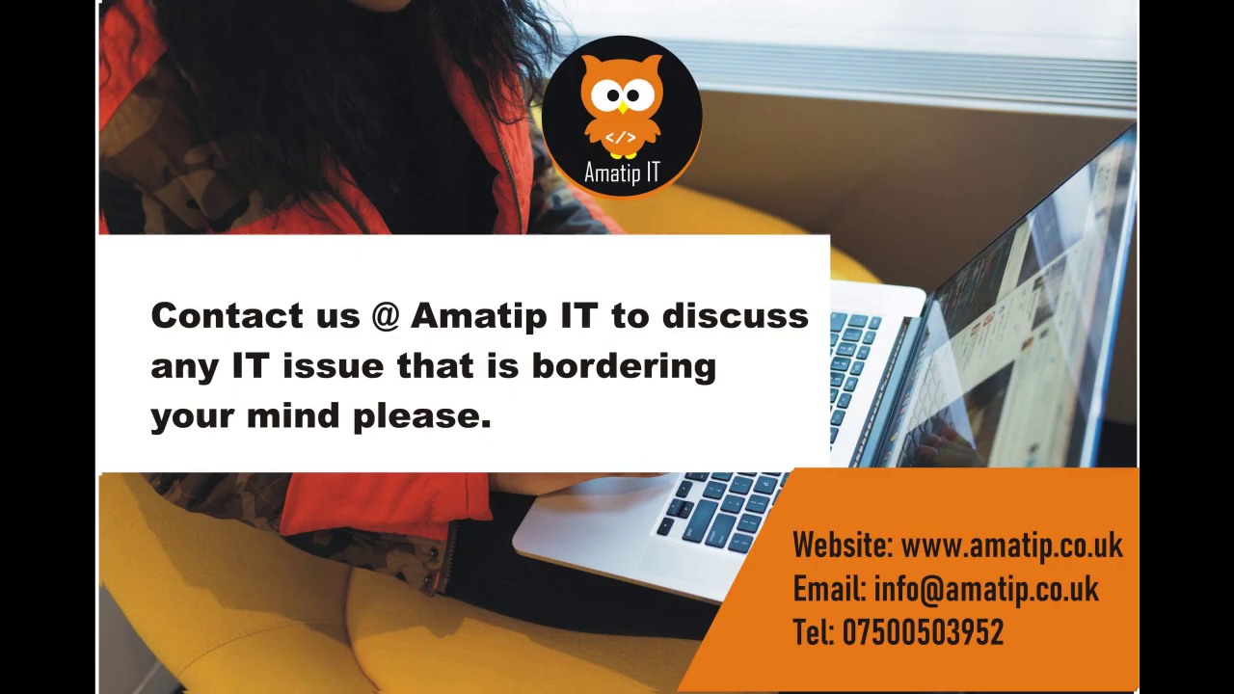